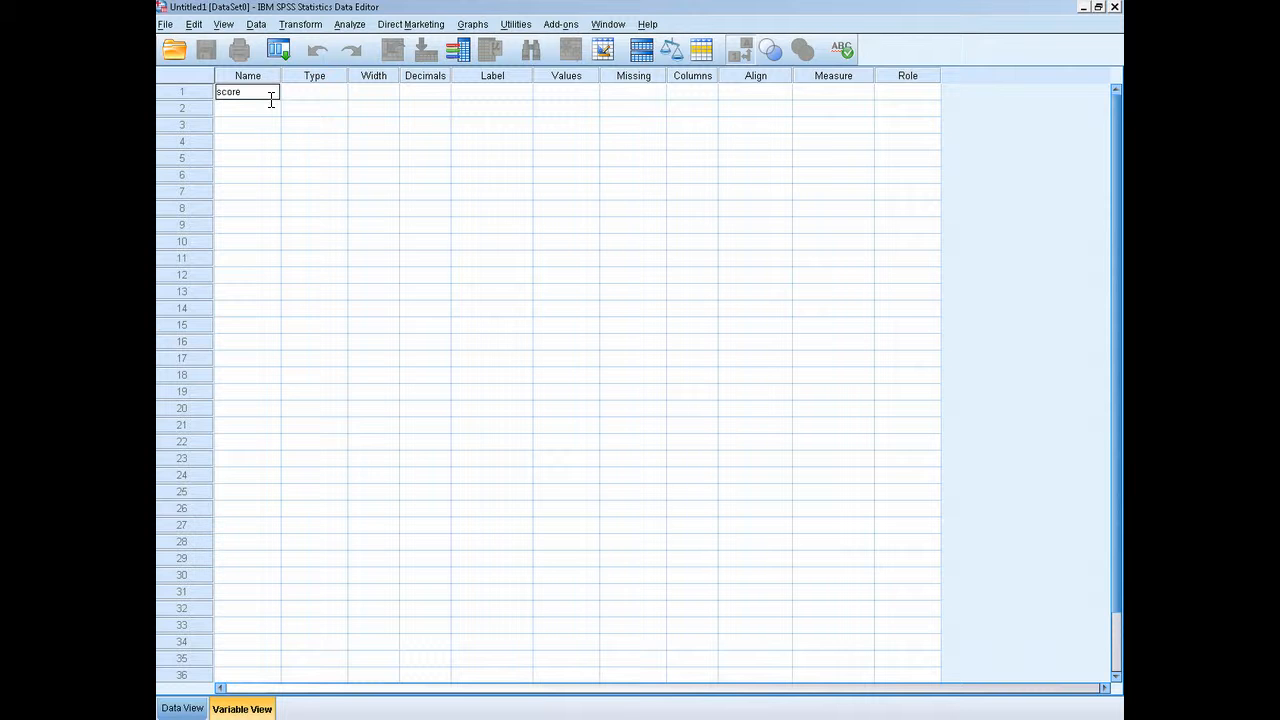
Name the first variable score and set its decimals to 0
key(Return)
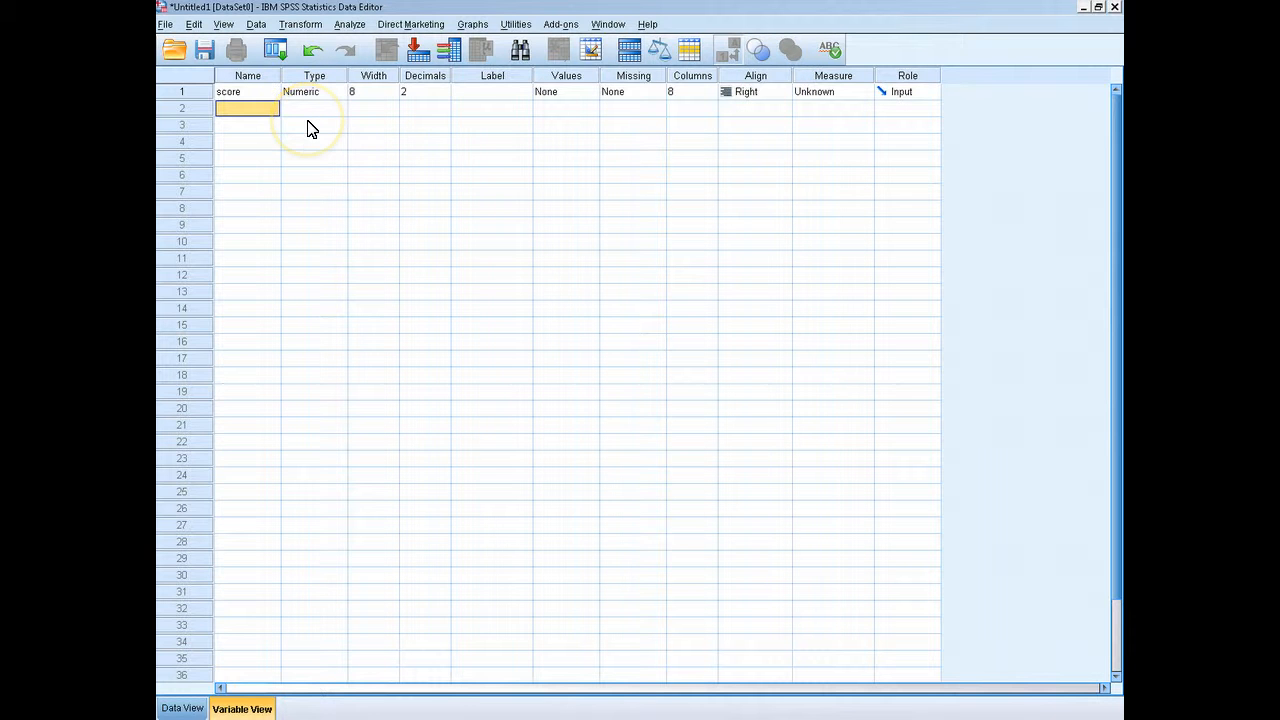
click(430, 92)
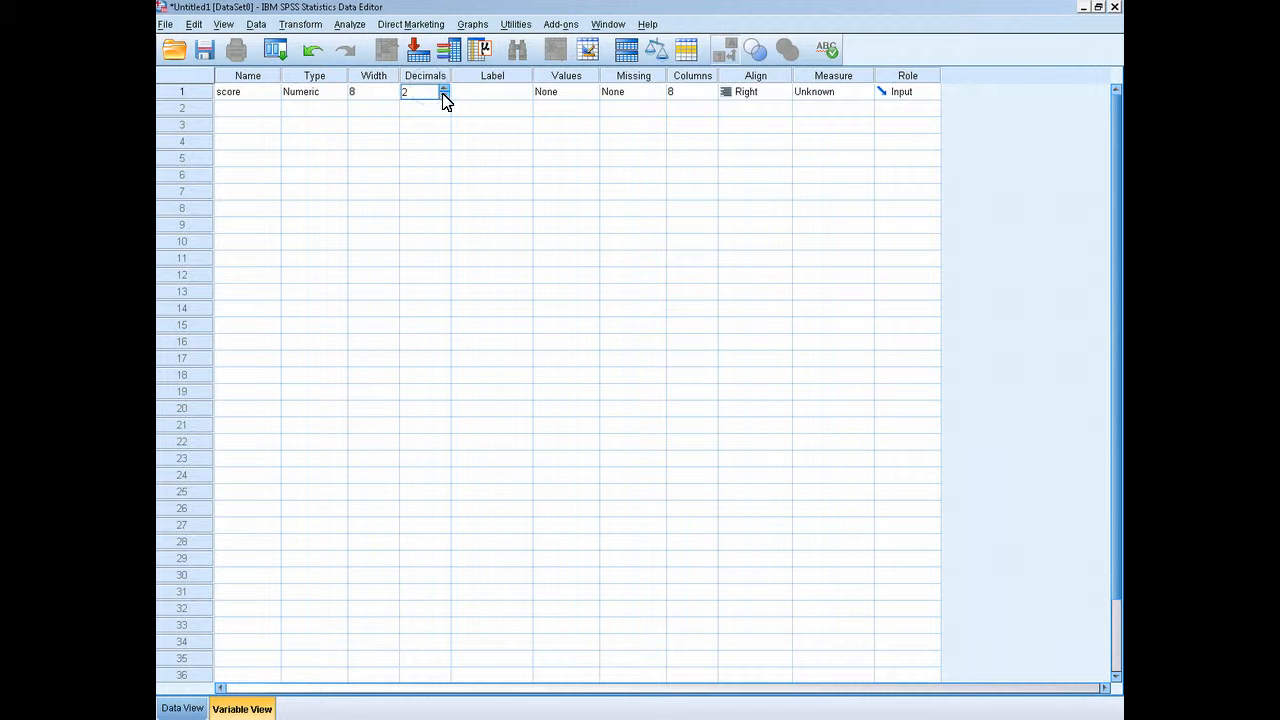
click(443, 95)
click(443, 95)
Give the score variable the label Test Score and set its measurement level to Scale
click(487, 96)
text(IT)
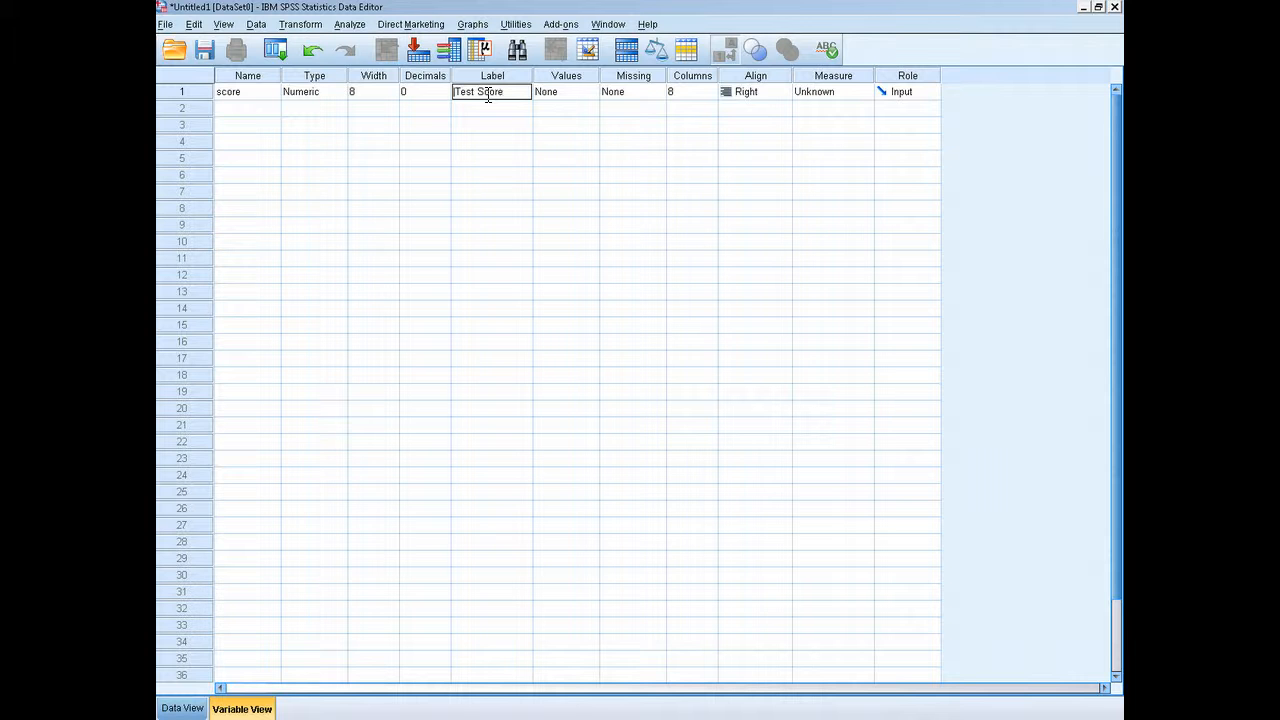
click(455, 88)
click(843, 94)
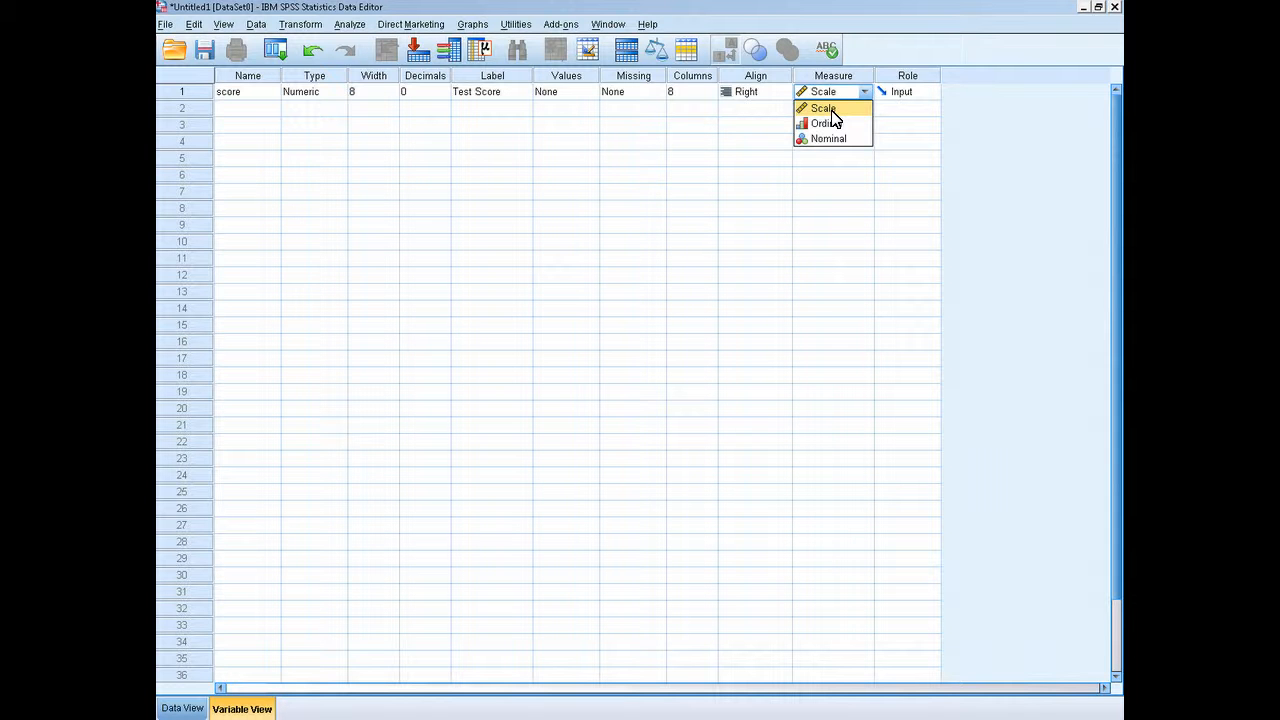
click(832, 112)
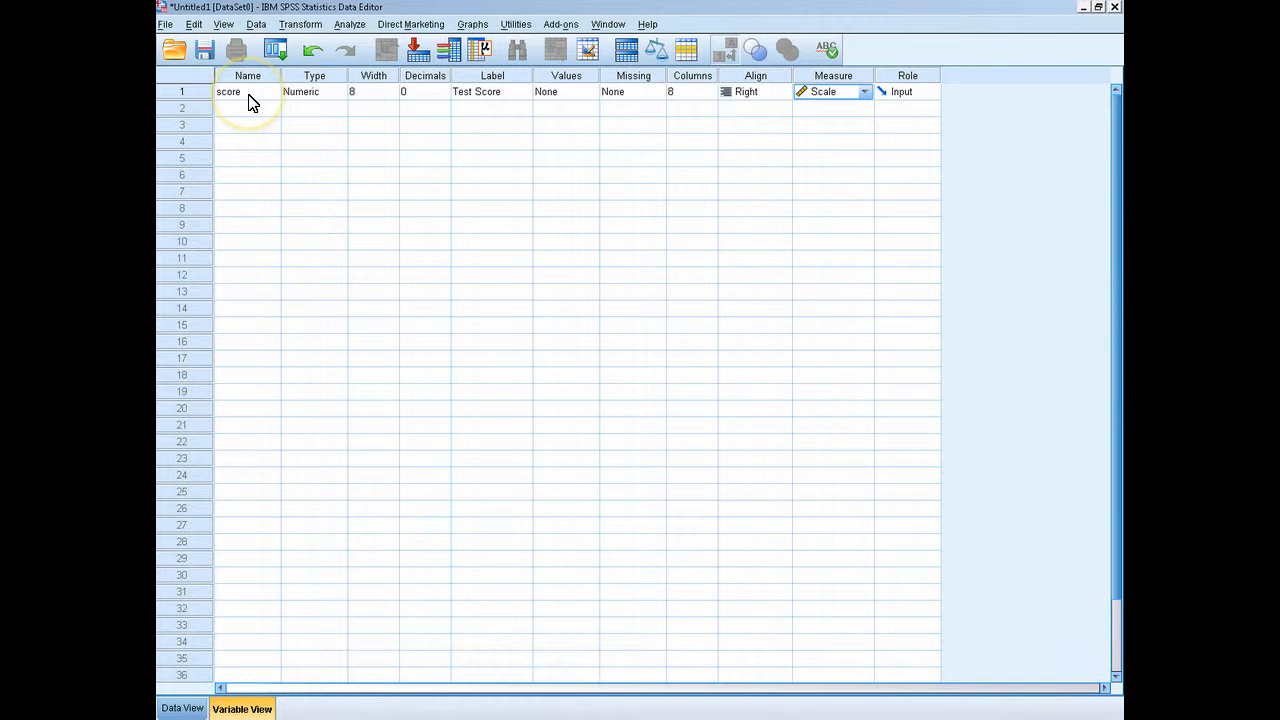
Enter the values 4, 4, 7, 8 and 22 as the first five cases of the score variable in the data view
click(180, 708)
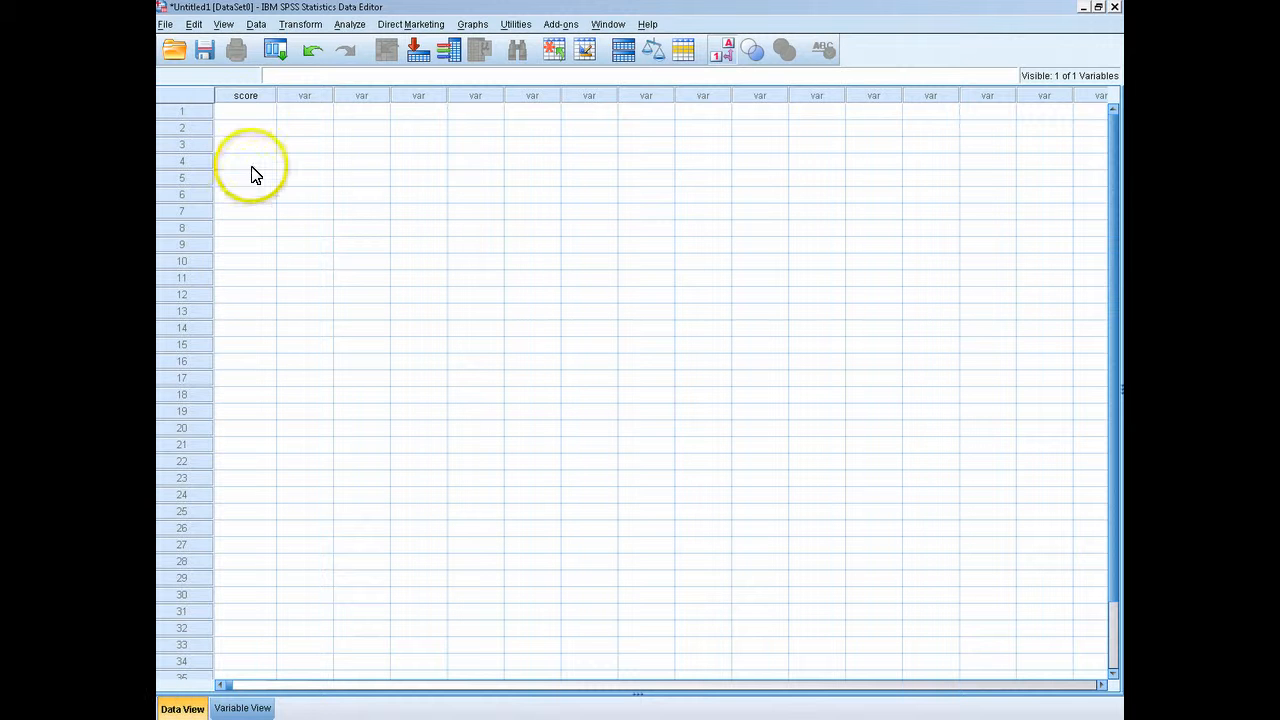
click(249, 114)
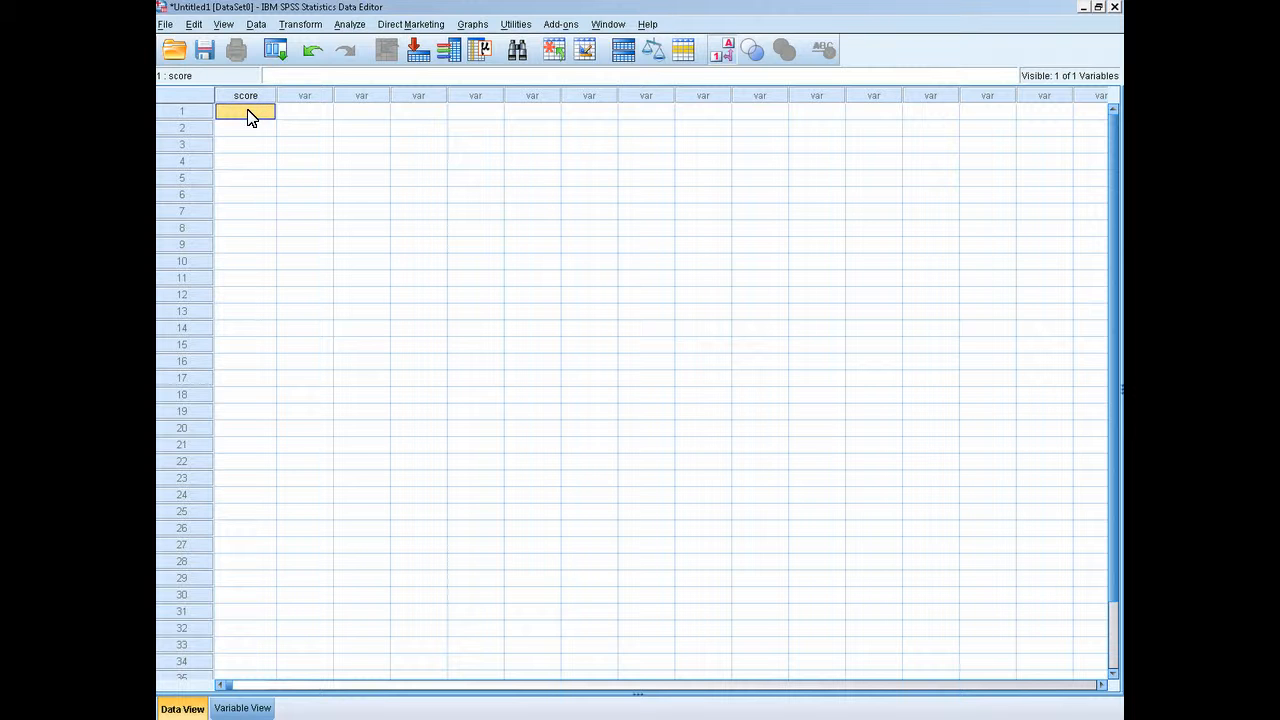
text(4)
key(Return)
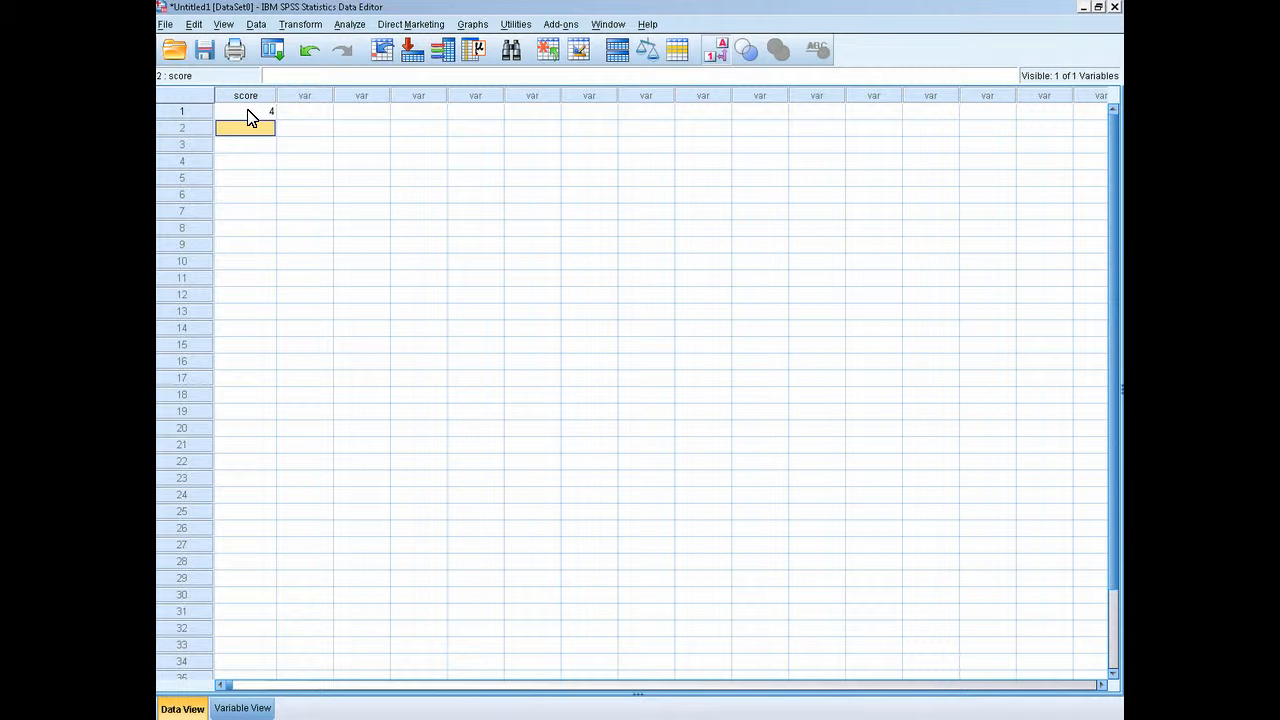
text(4)
key(Return)
text(7)
key(Return)
text(8)
key(Return)
text(22)
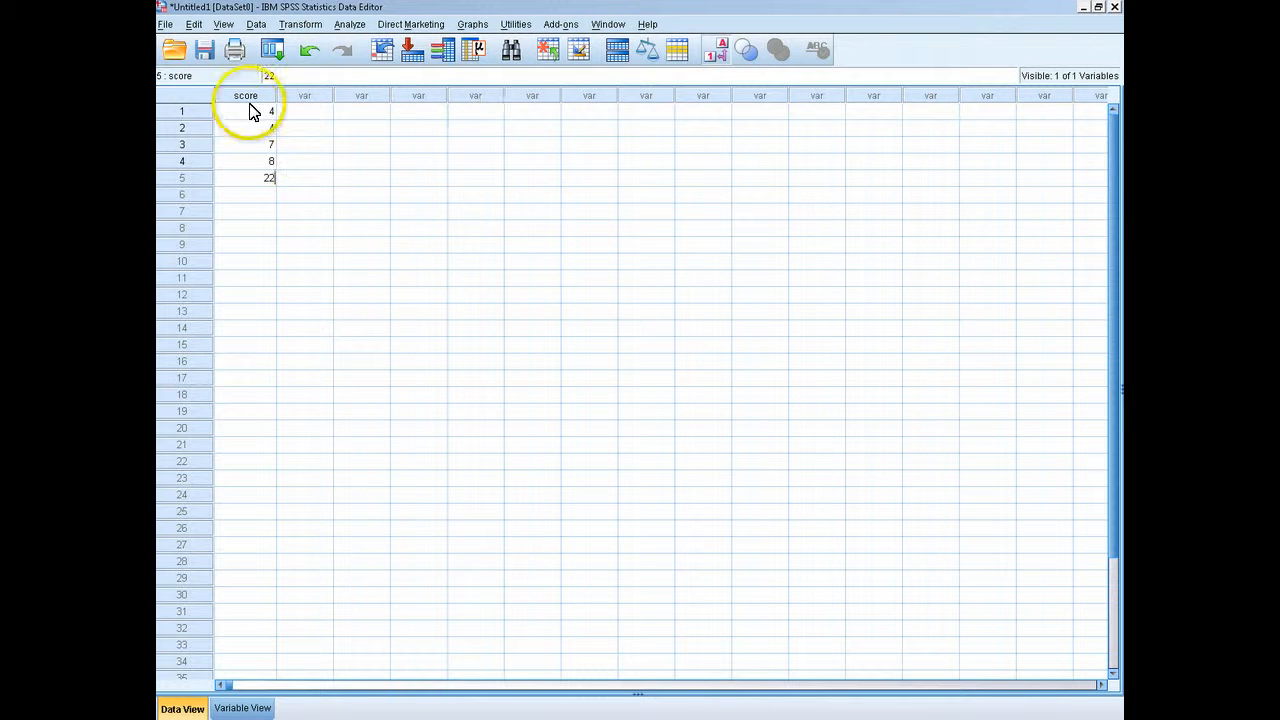
Start a Frequencies analysis and add Test Score as the variable to analyze
click(347, 28)
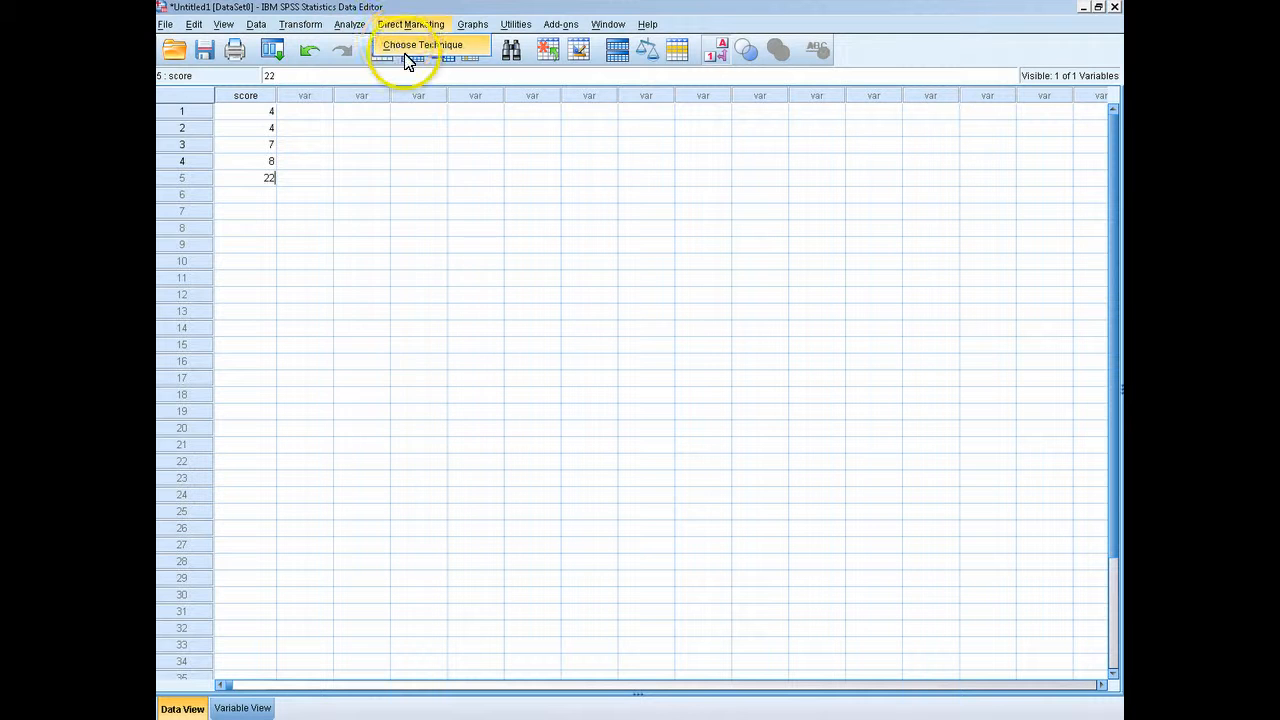
mouse_move(380, 62)
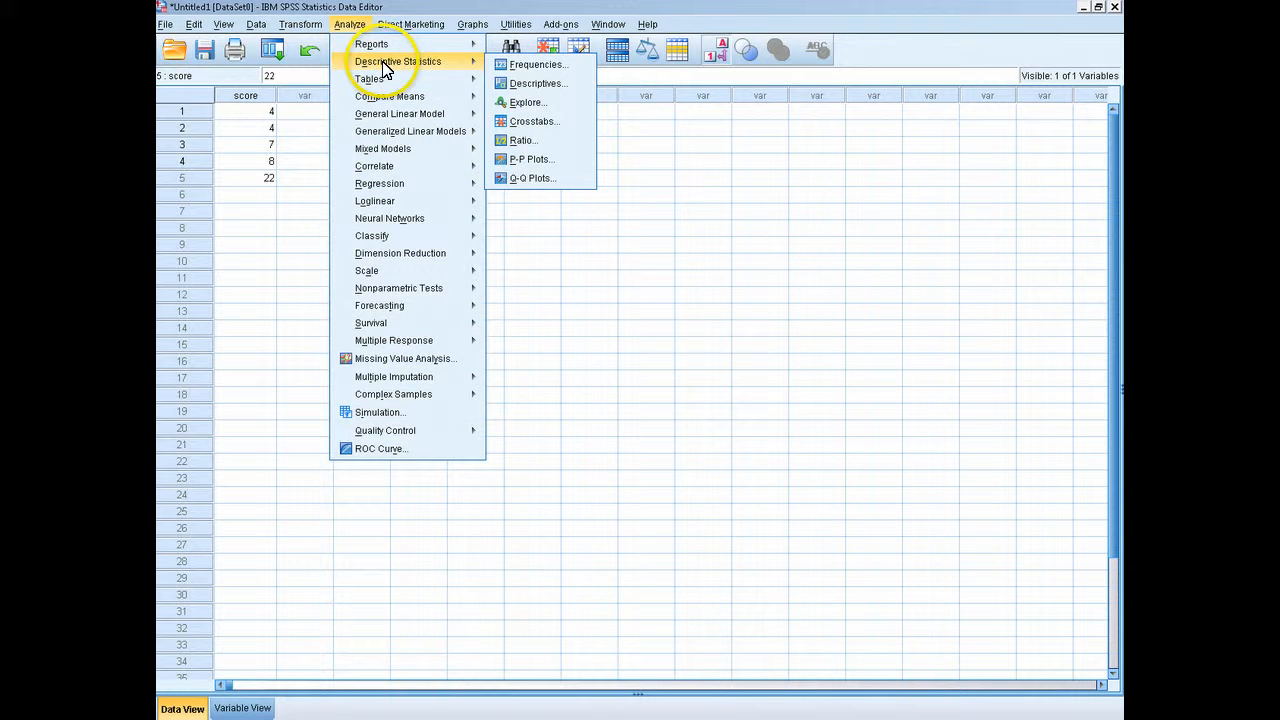
click(503, 66)
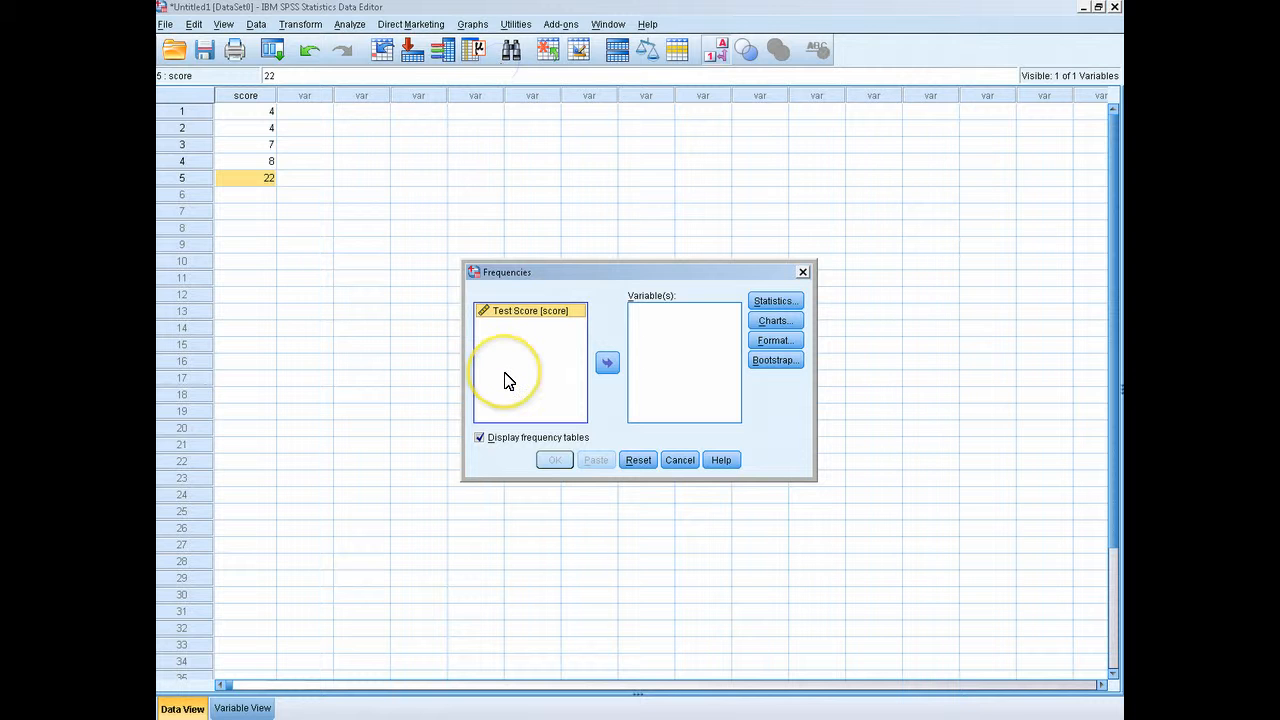
click(517, 315)
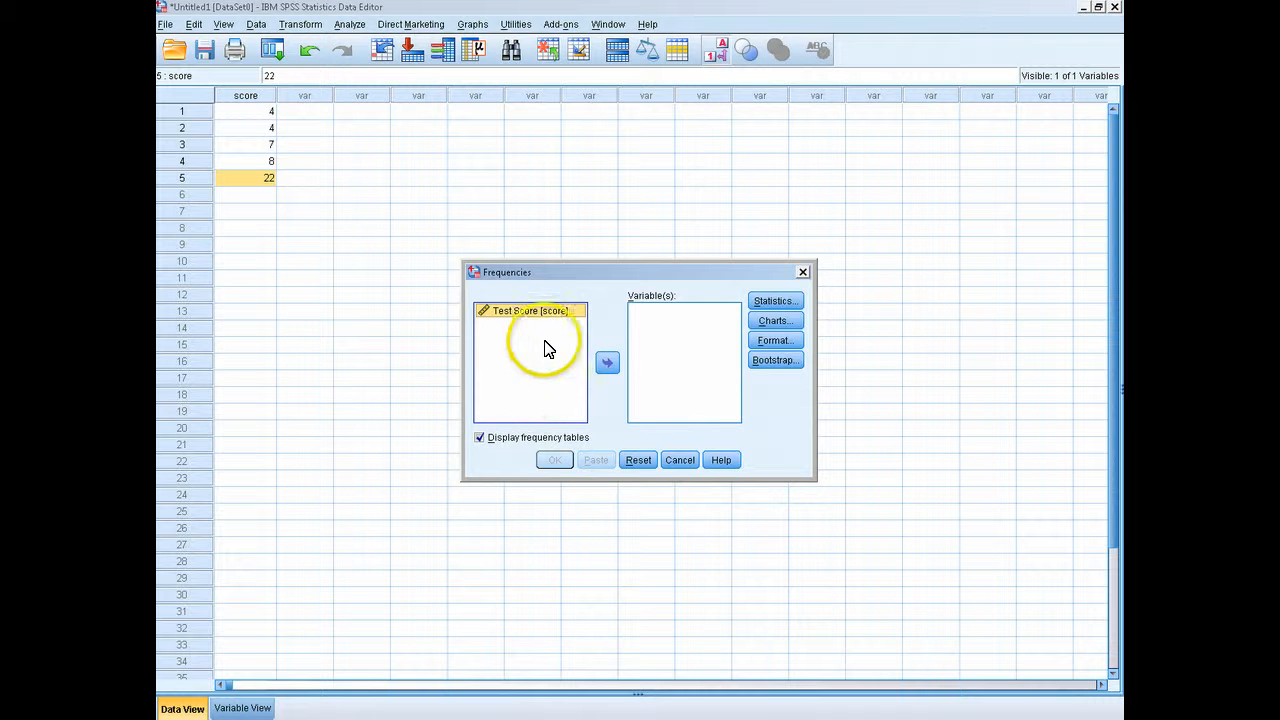
click(608, 365)
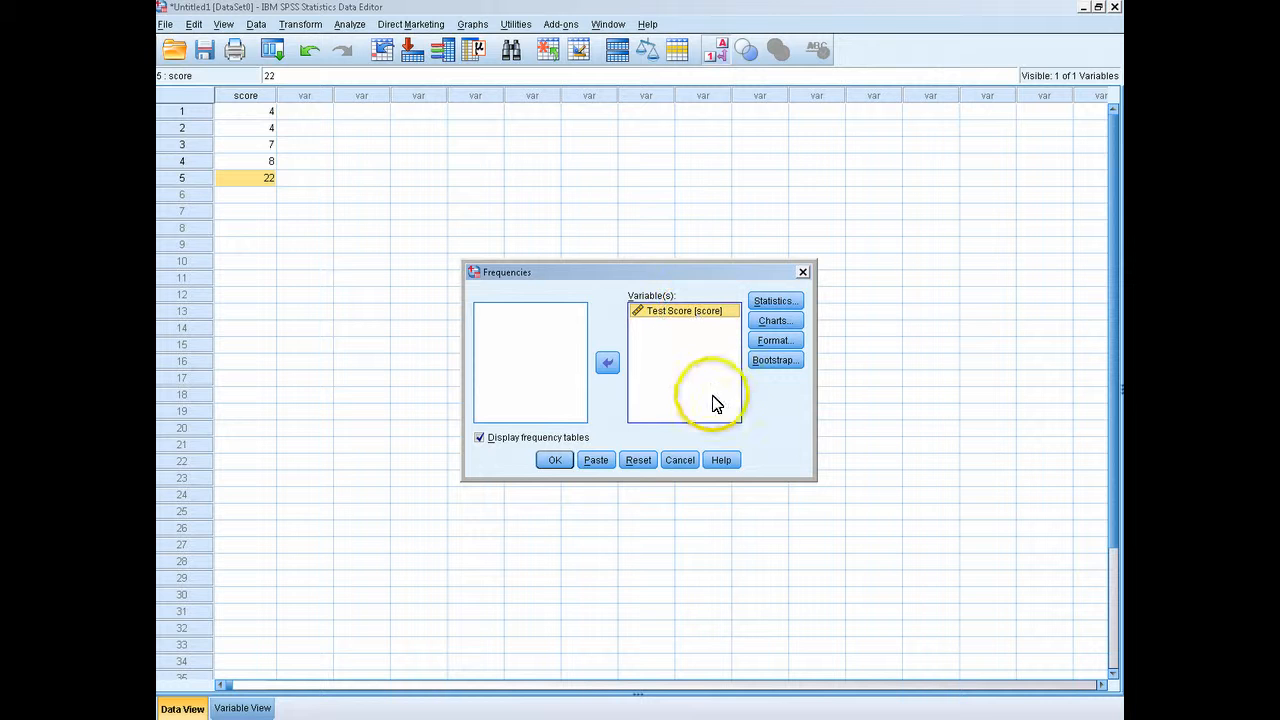
Request the mean, mode, standard deviation and range, and run the Frequencies analysis
click(764, 302)
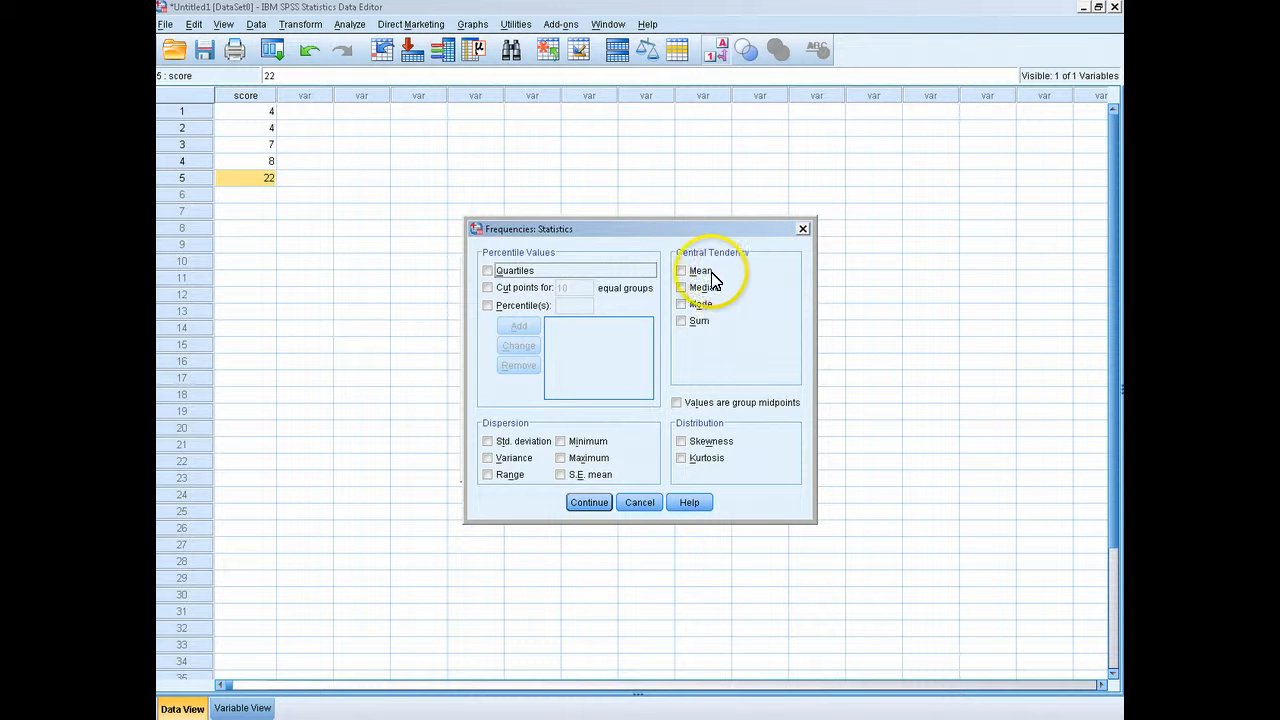
click(682, 272)
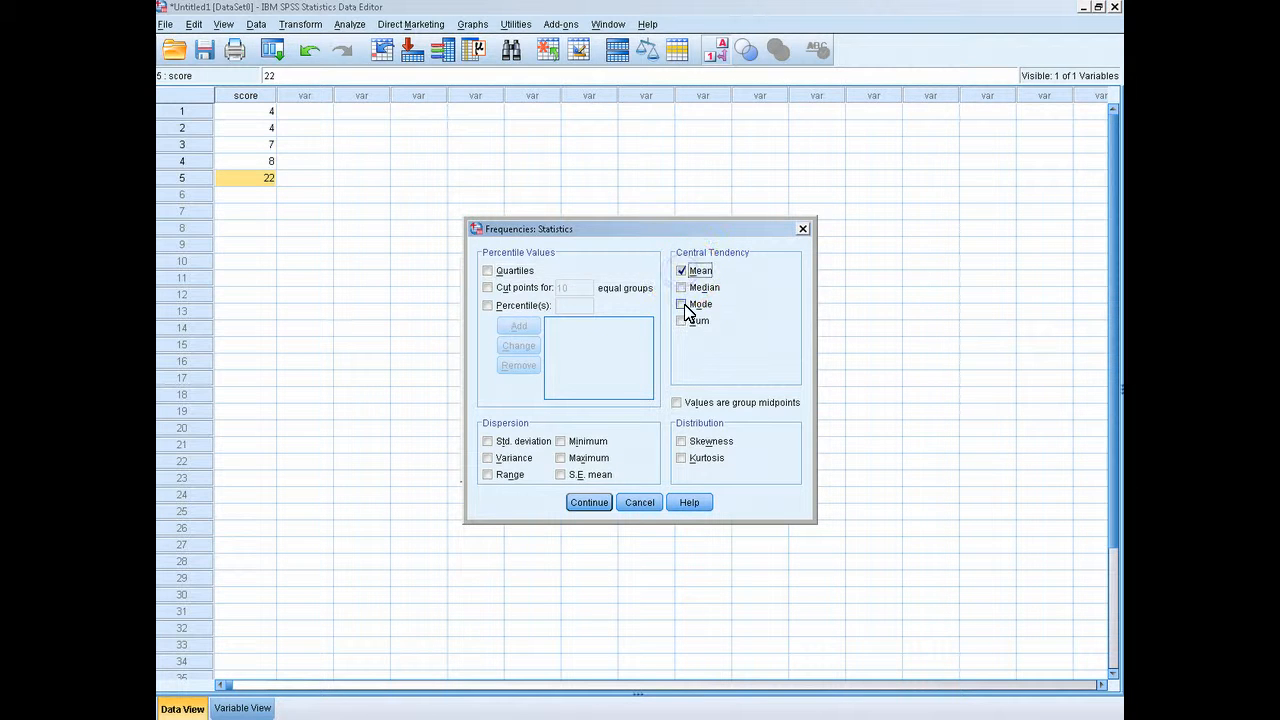
click(684, 305)
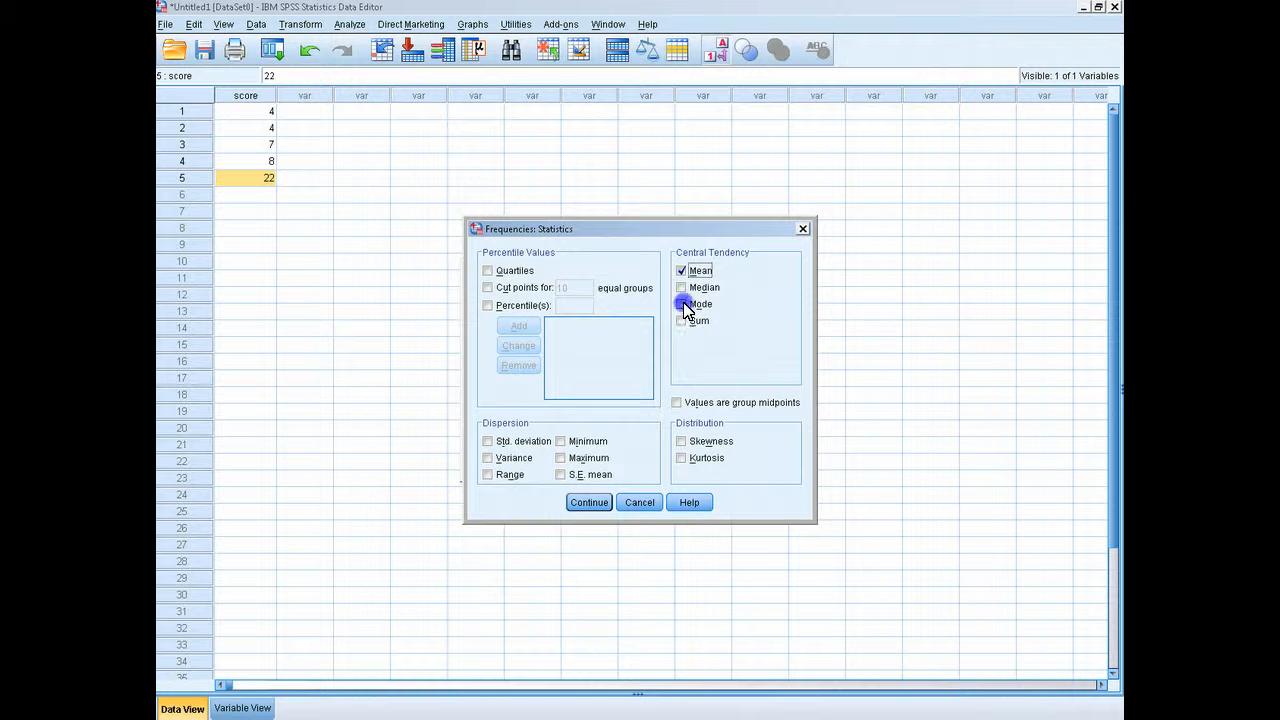
click(487, 438)
click(489, 474)
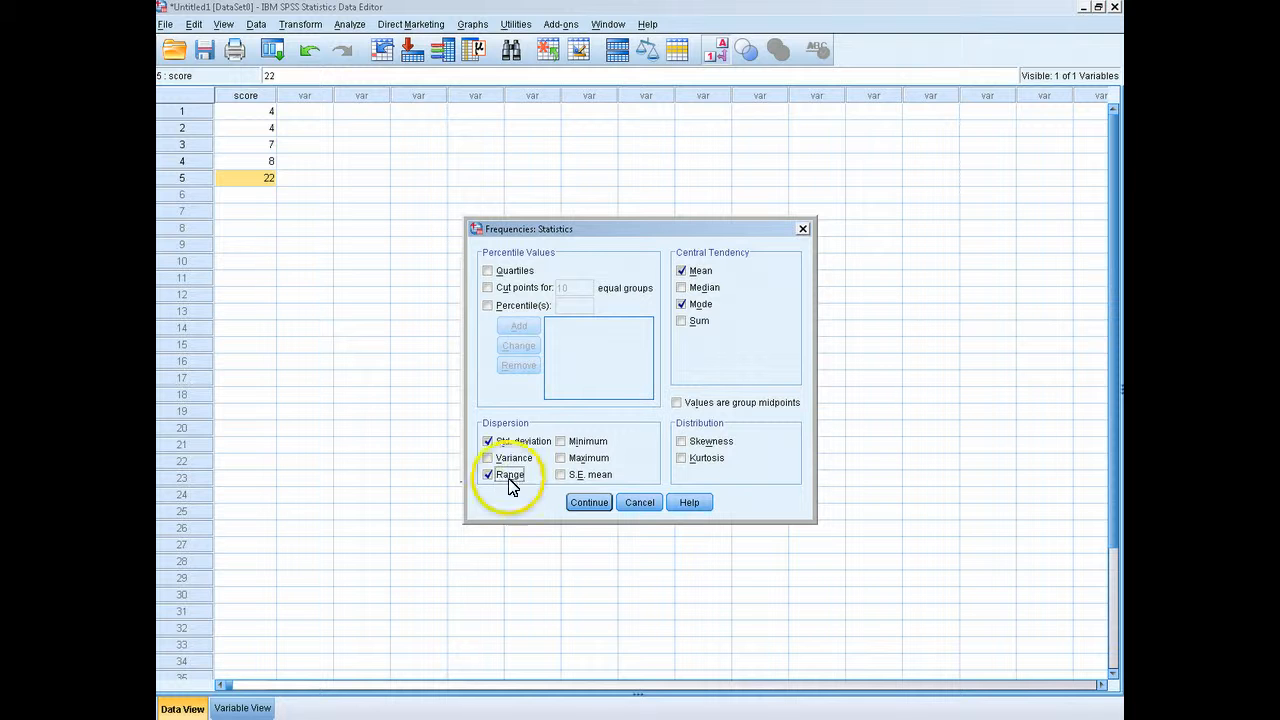
click(586, 508)
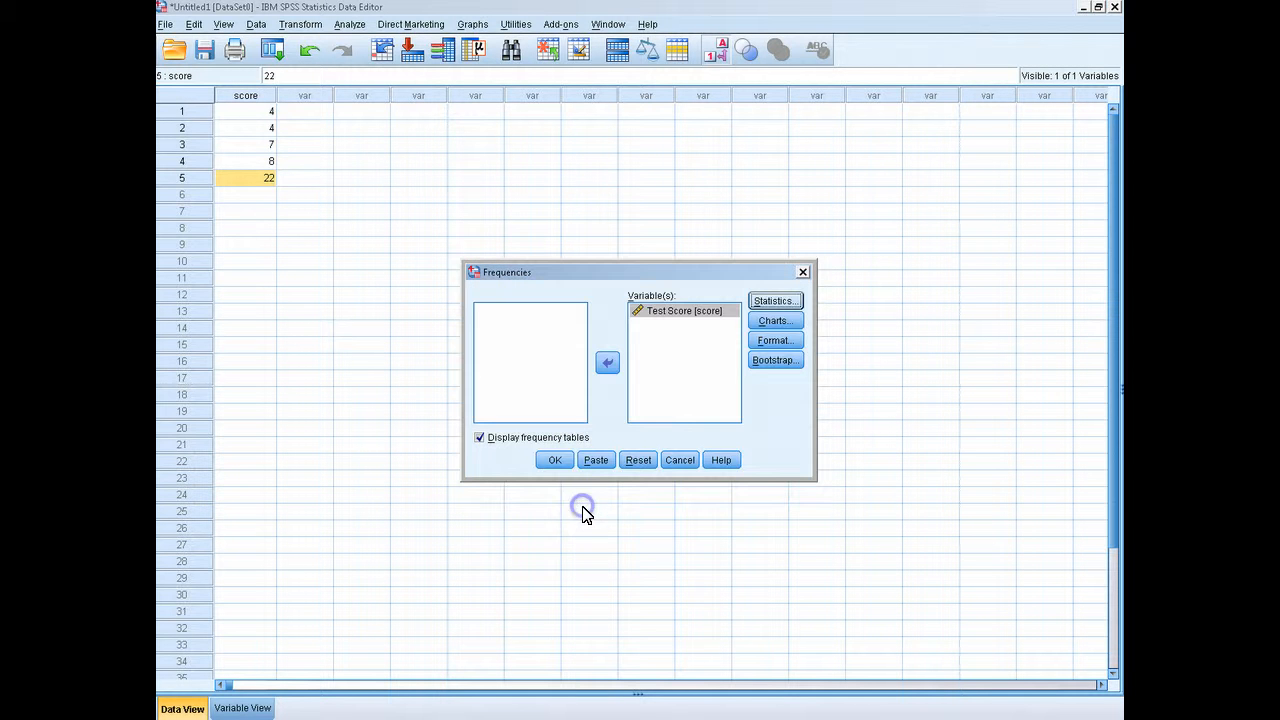
click(553, 468)
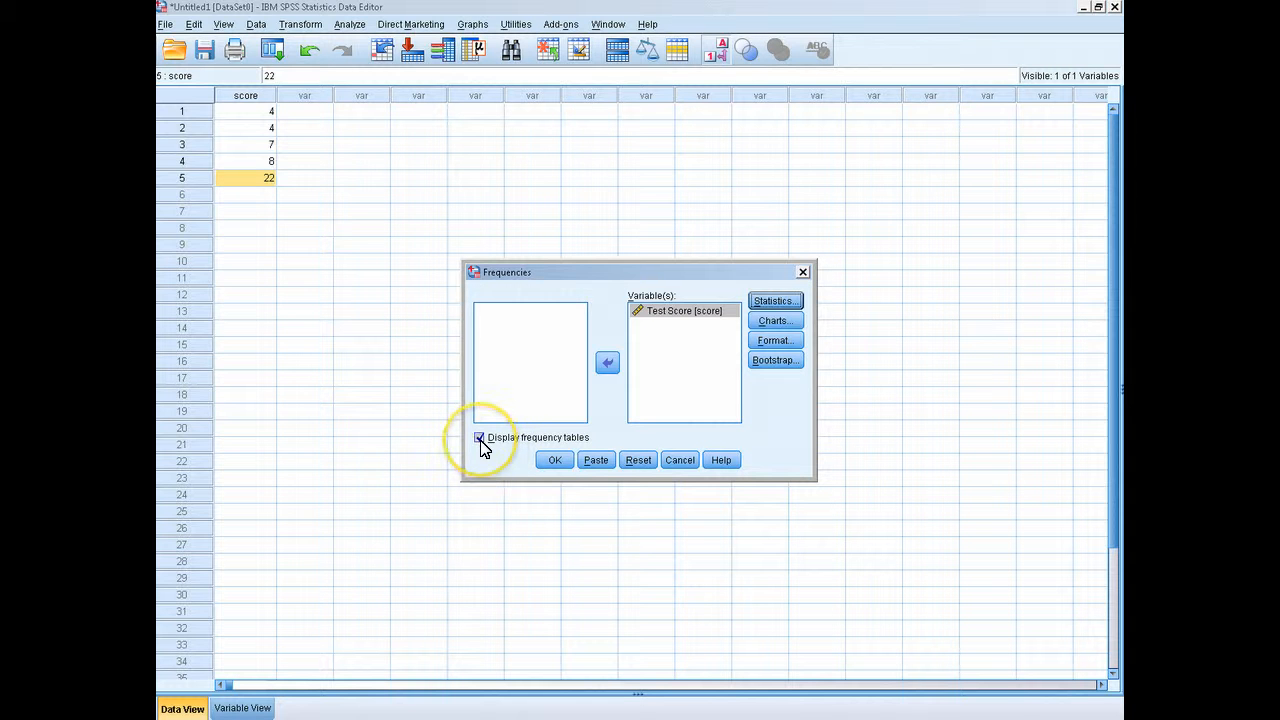
click(555, 461)
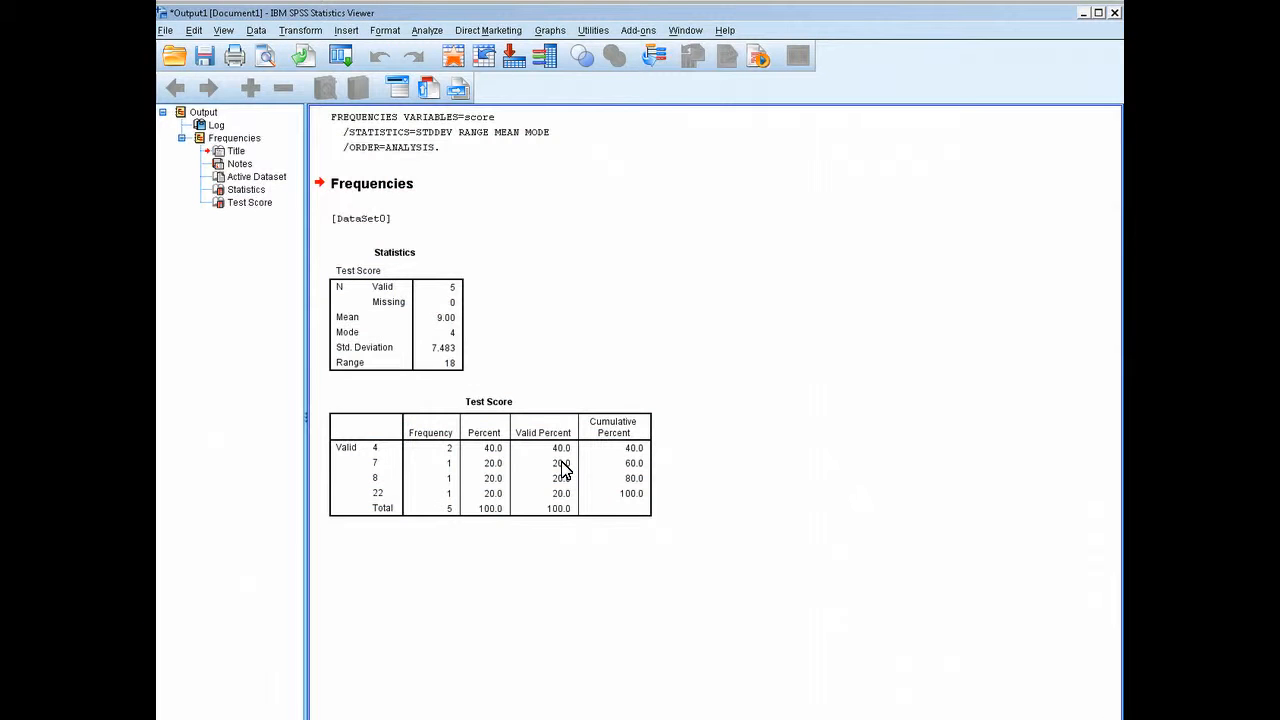
Compare the scores in the data editor with the Statistics table and the Test Score frequency table in the output
click(534, 647)
mouse_move(561, 719)
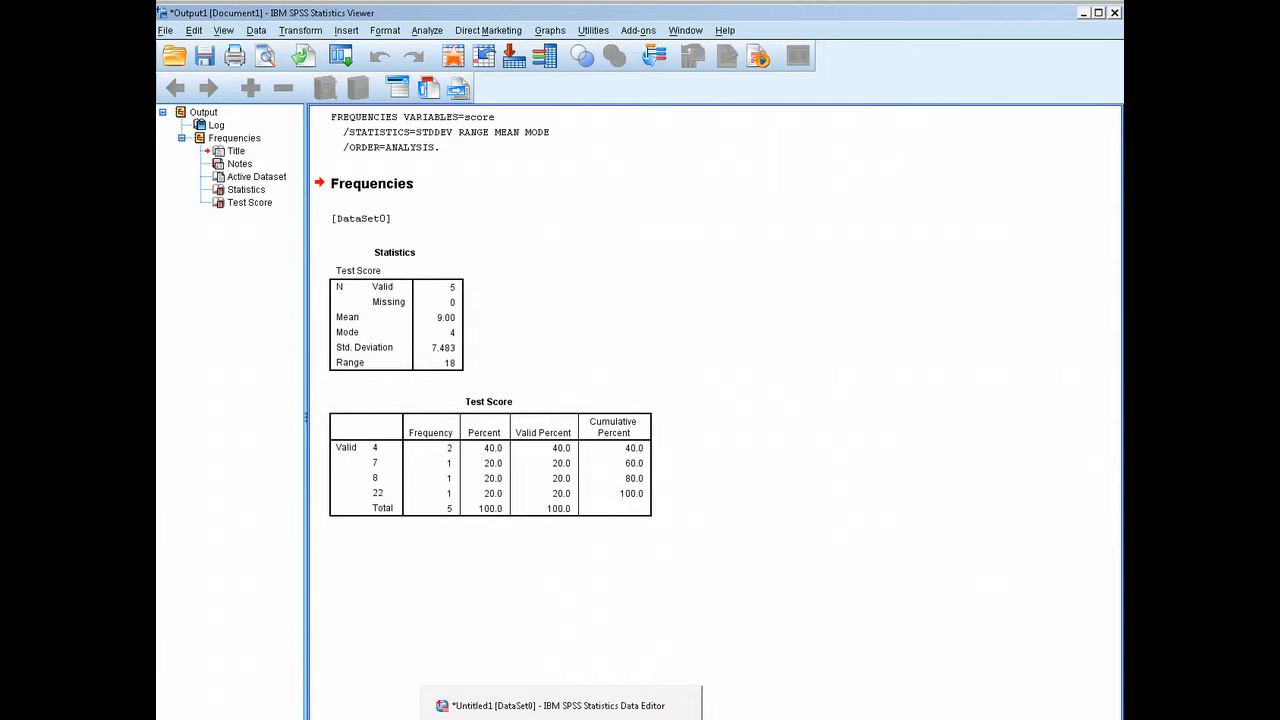
click(486, 705)
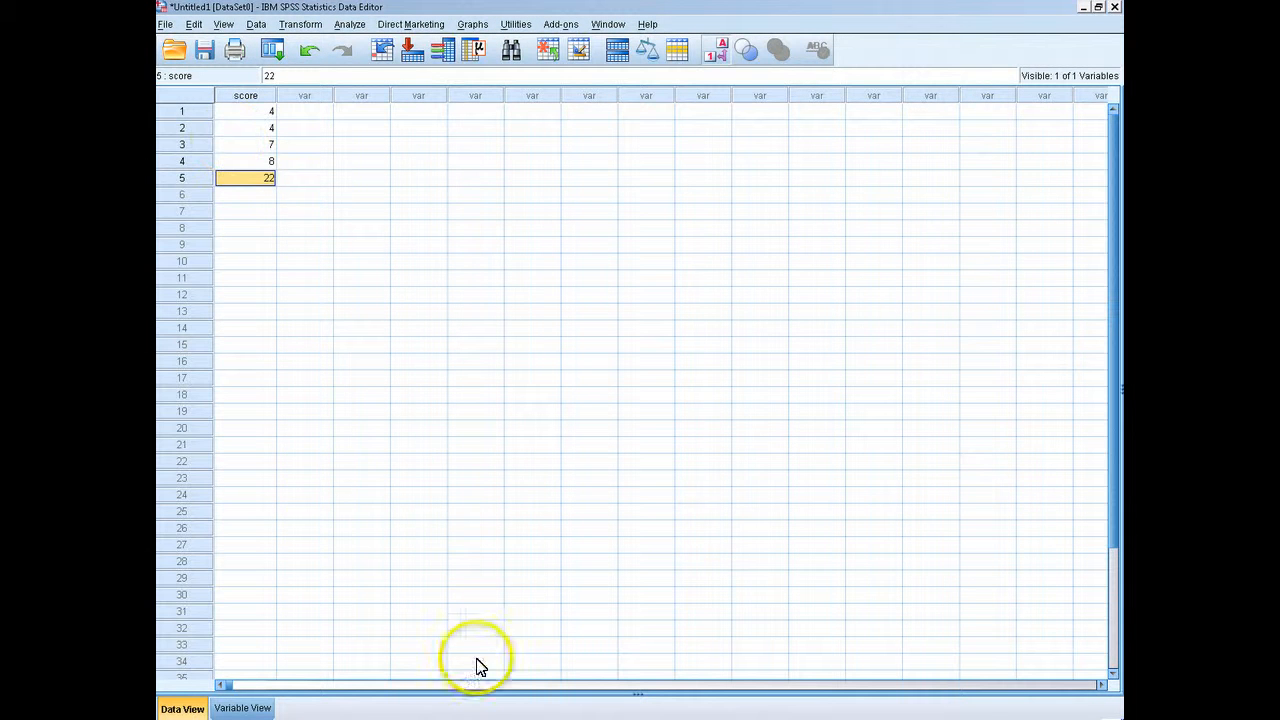
mouse_move(561, 719)
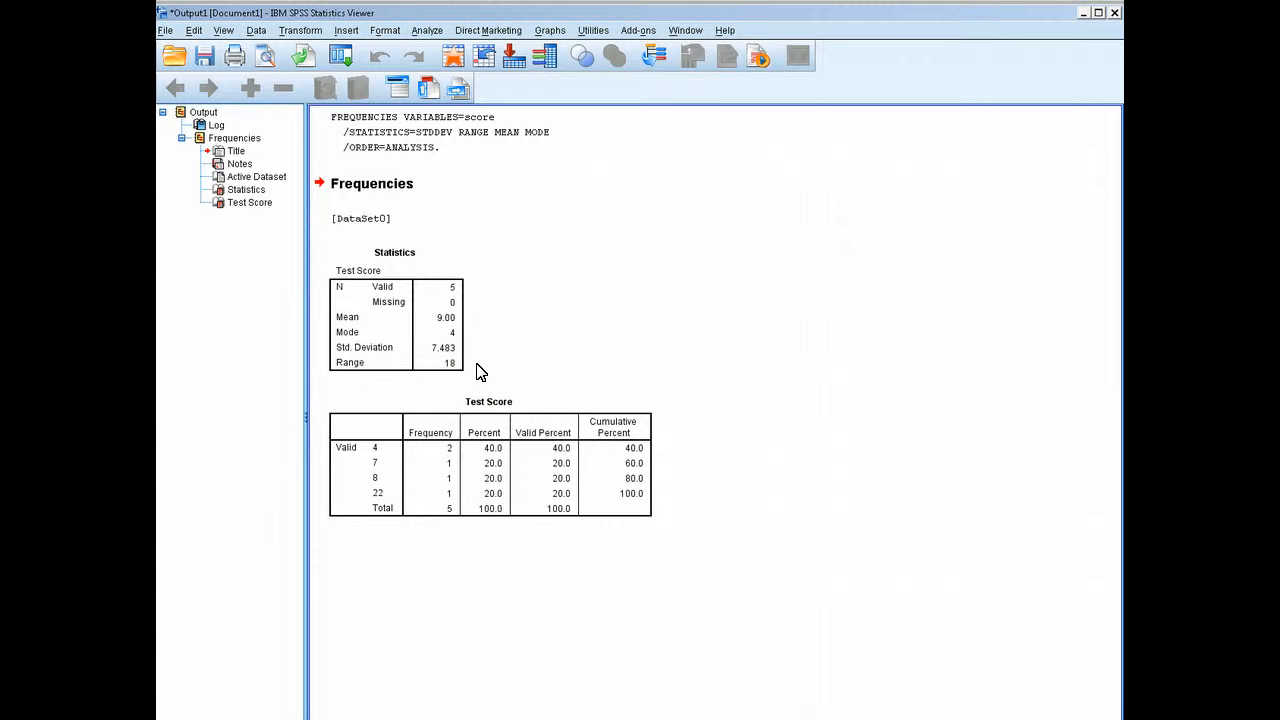
click(466, 405)
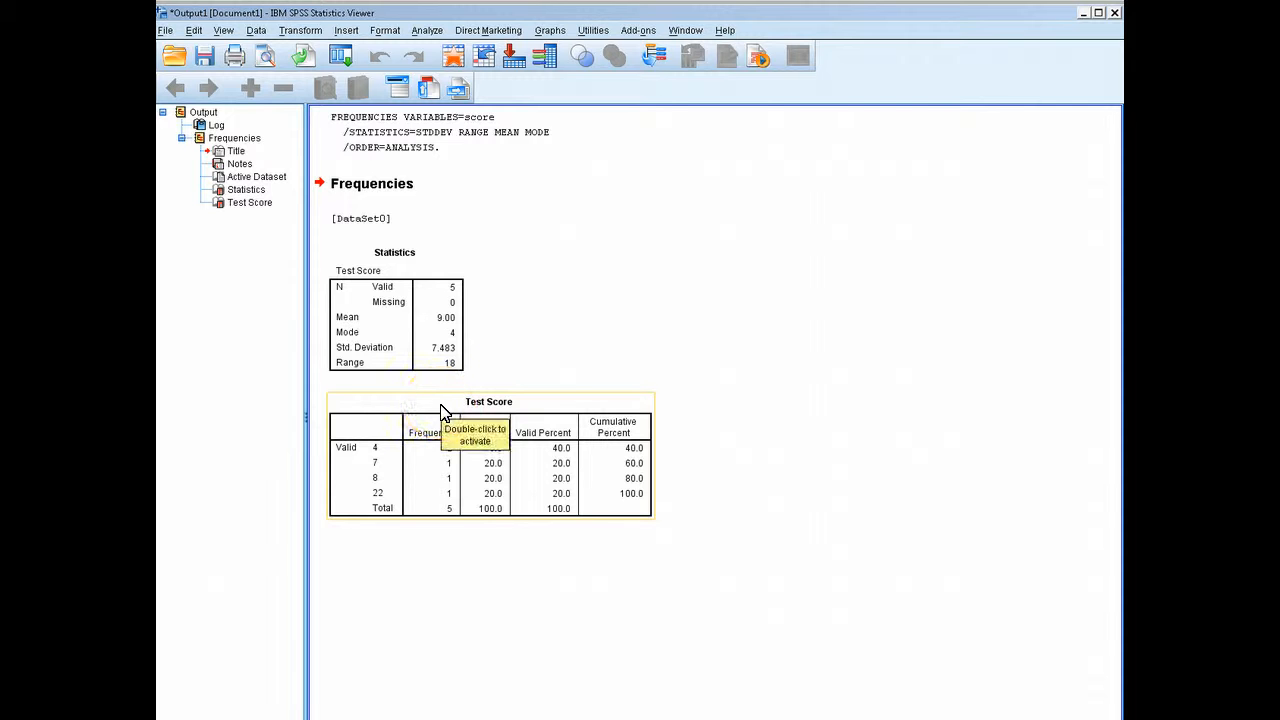
click(678, 420)
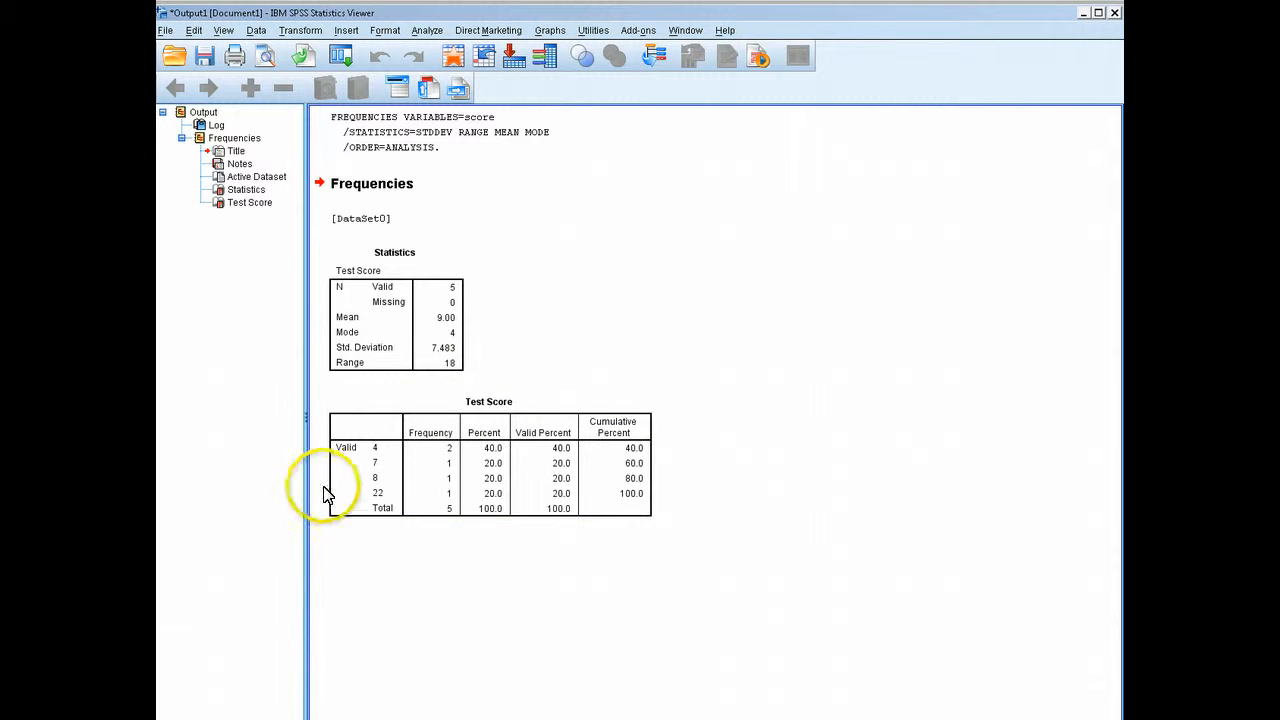
click(345, 465)
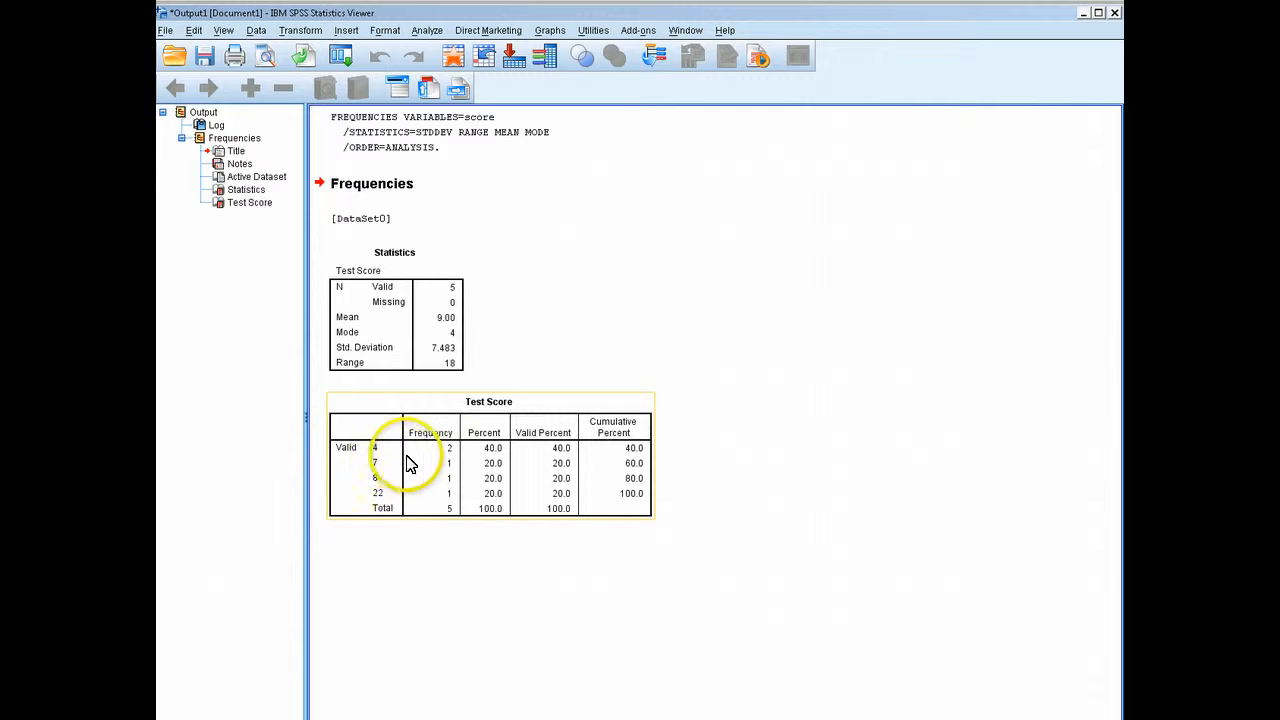
click(452, 548)
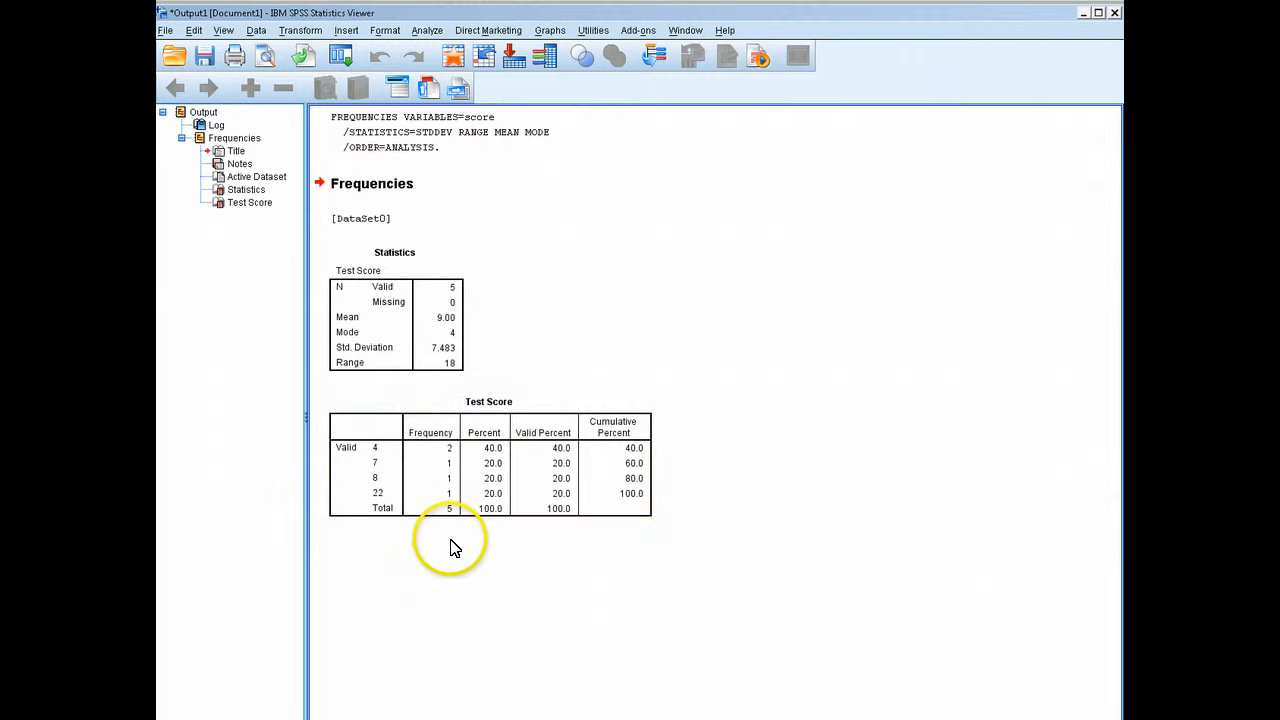
click(340, 452)
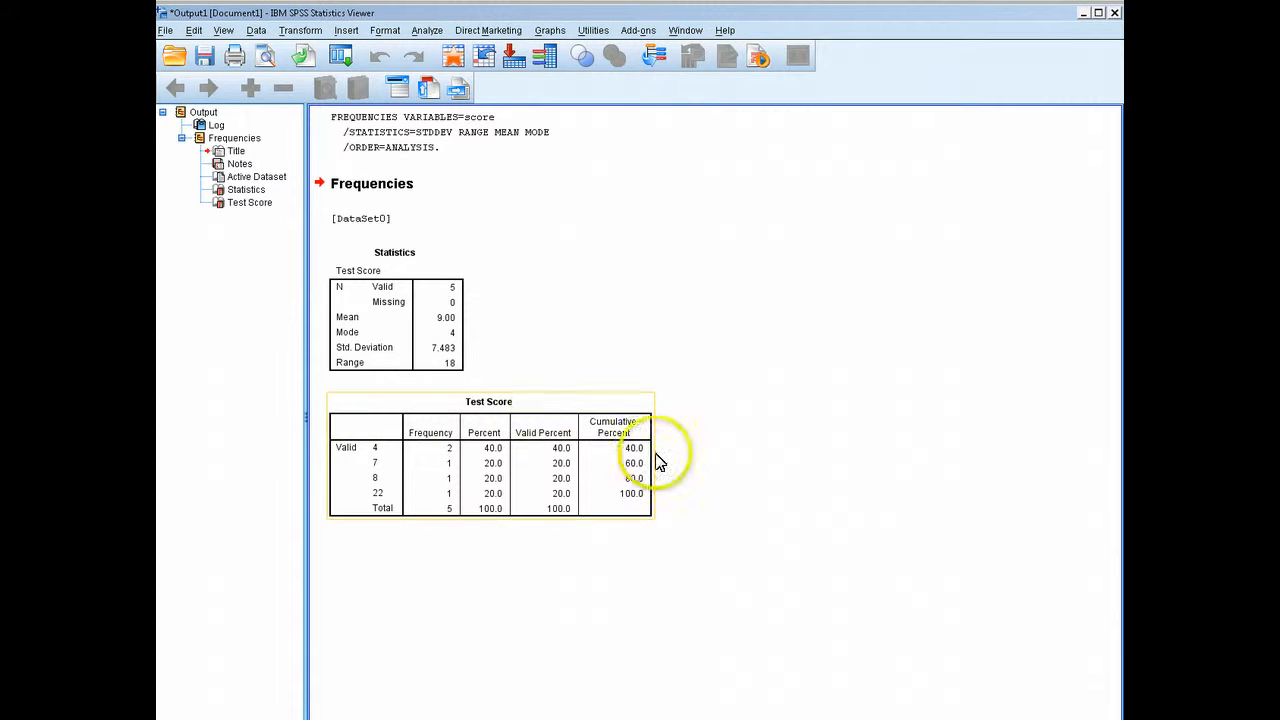
click(320, 698)
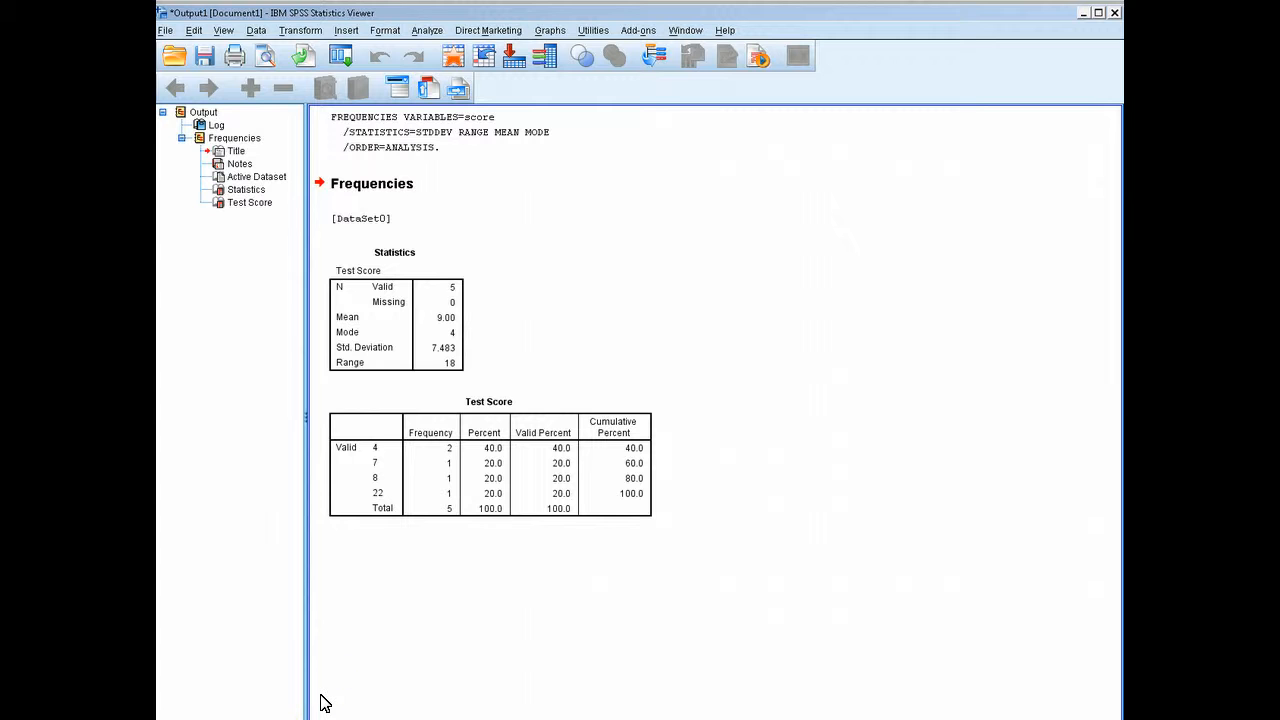
Reopen the Frequencies analysis for Test Score and request bar charts showing frequencies
click(434, 32)
mouse_move(470, 67)
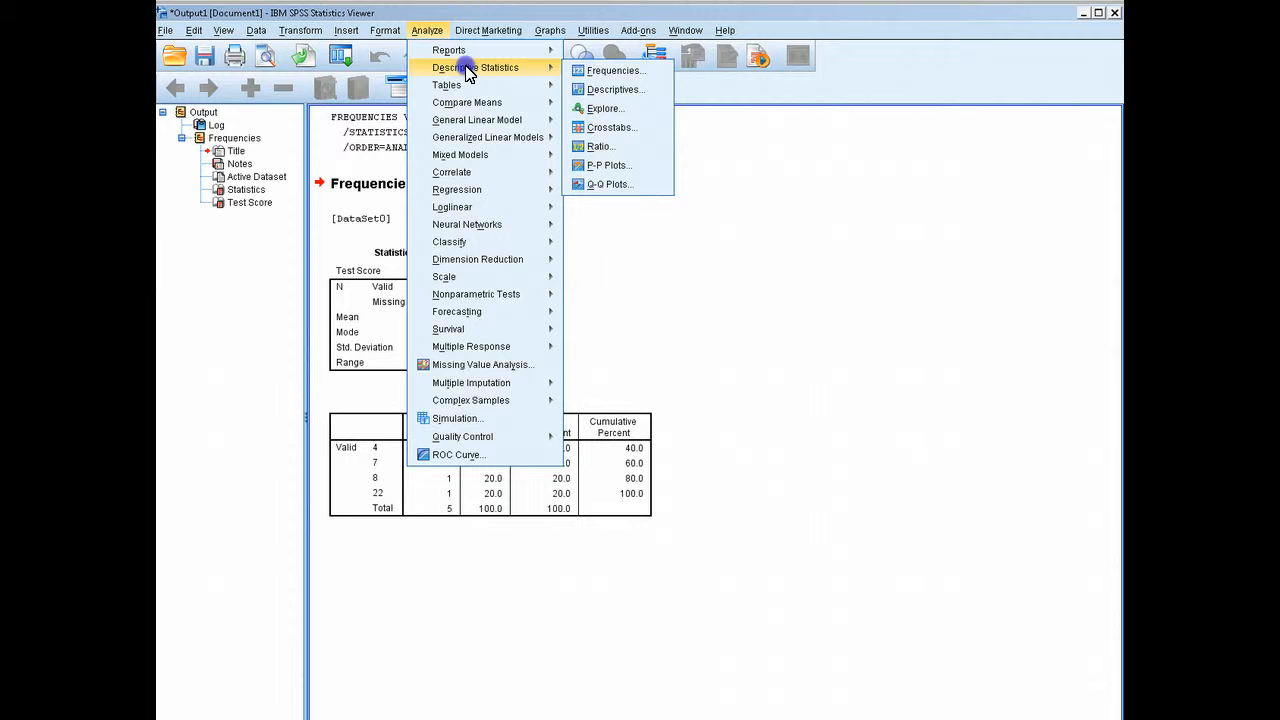
click(572, 71)
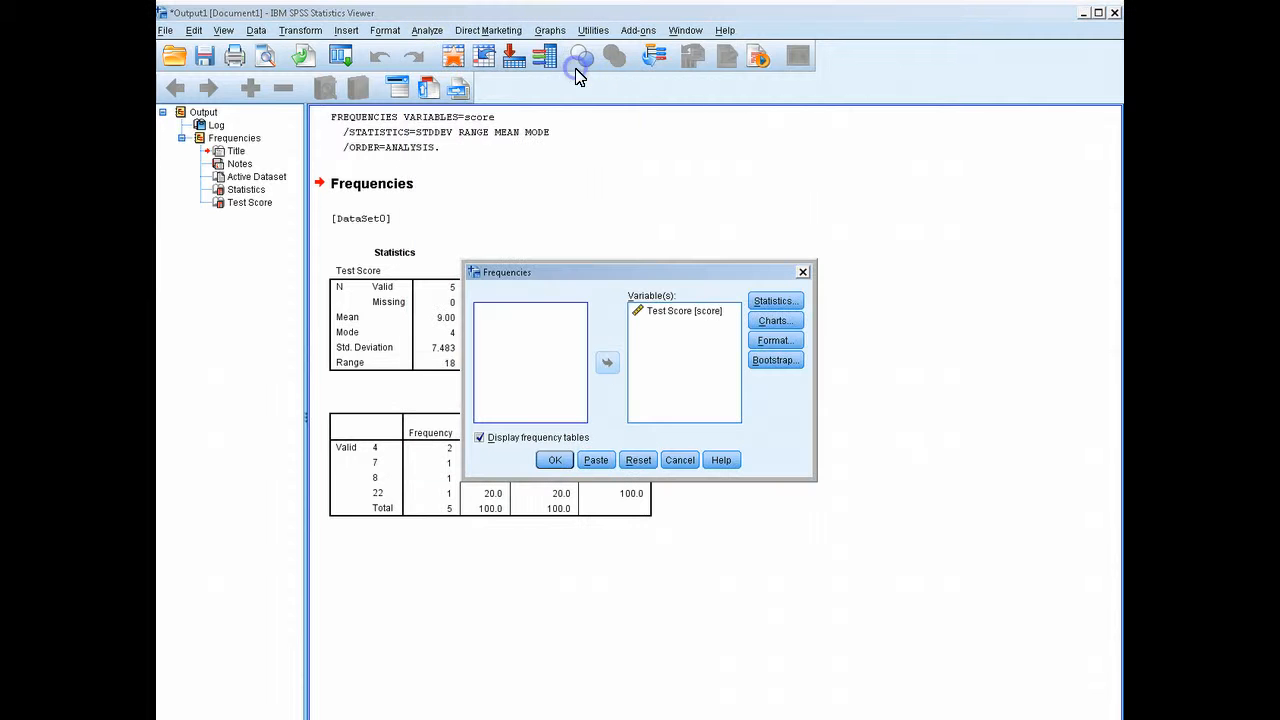
click(779, 322)
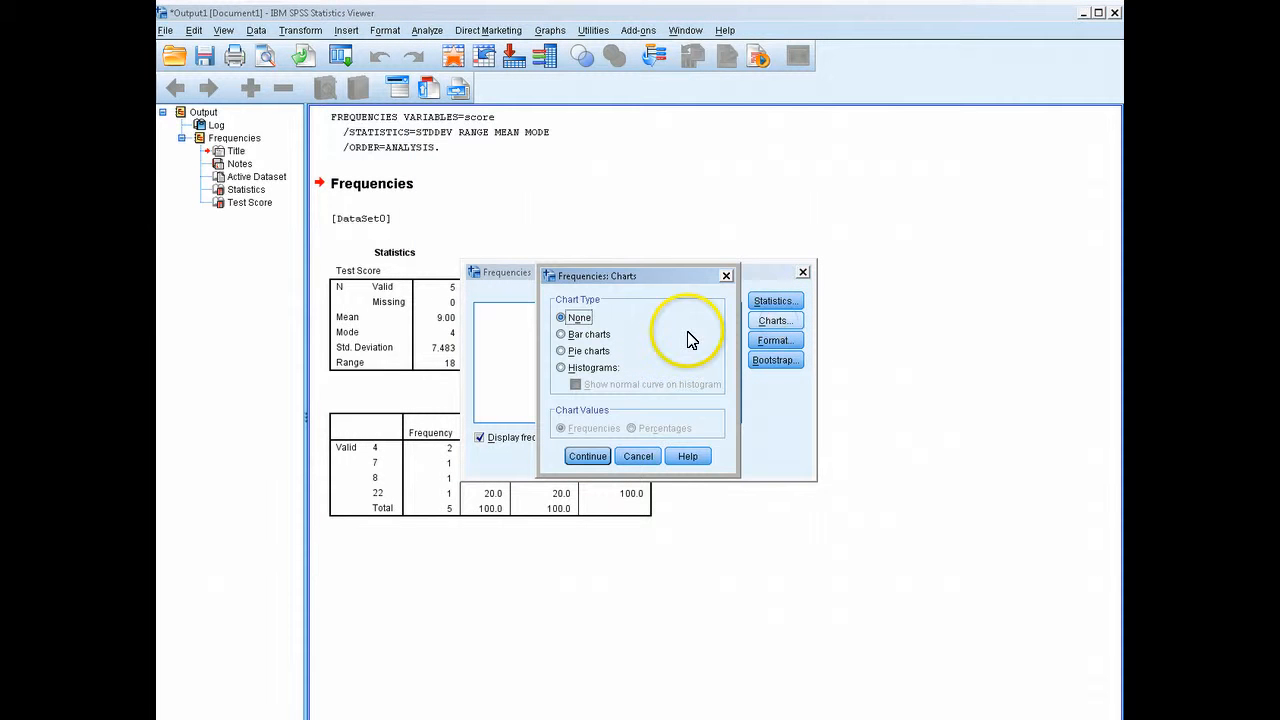
click(562, 334)
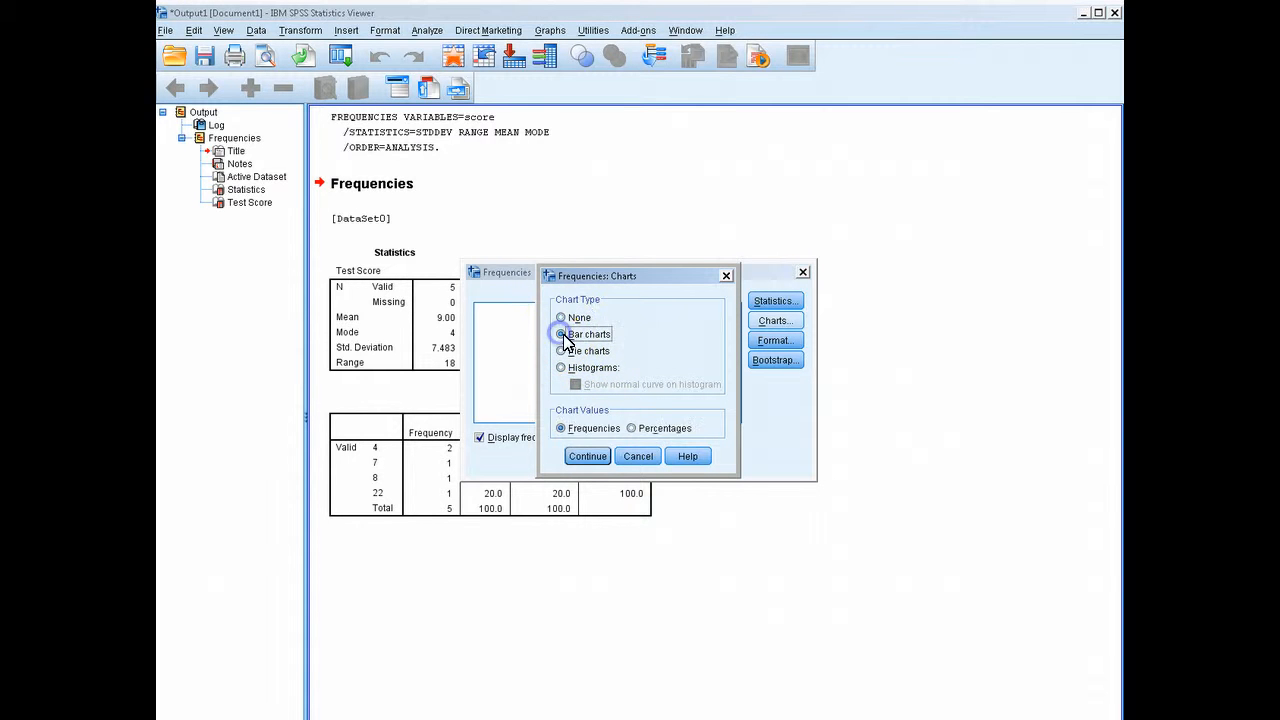
click(587, 460)
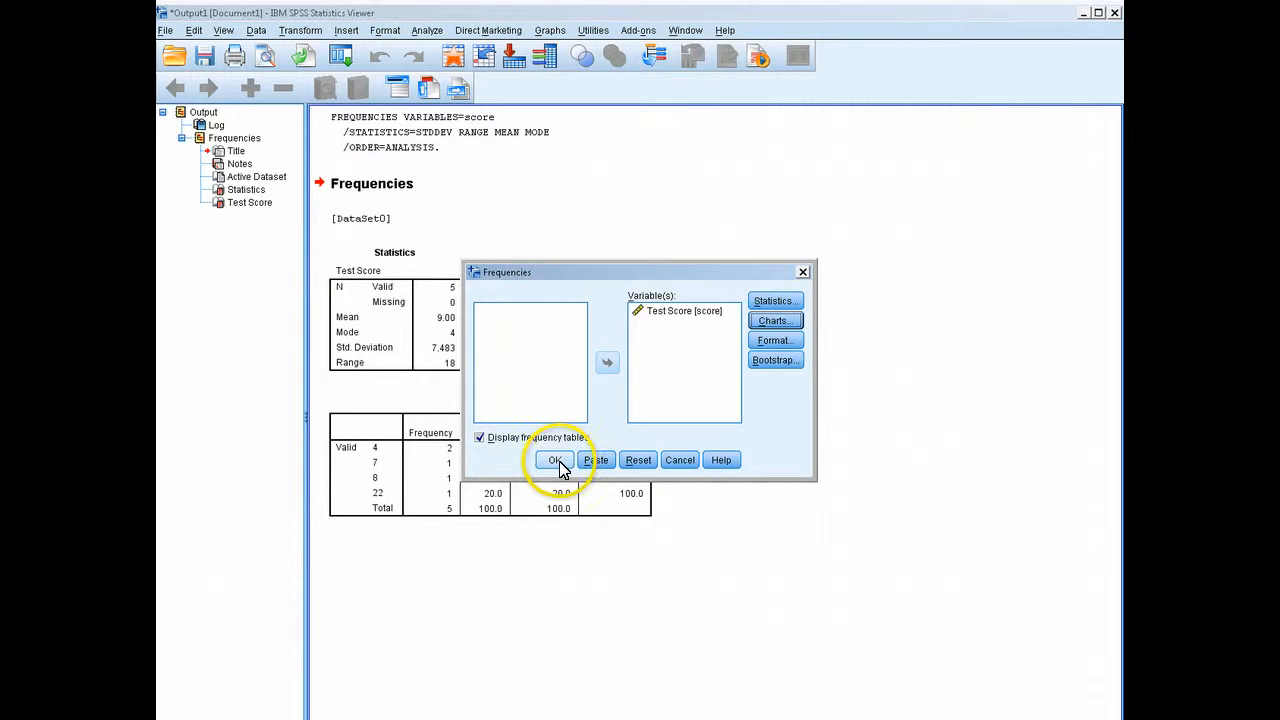
Run the Frequencies analysis for Test Score with its bar chart and check the new output
click(555, 461)
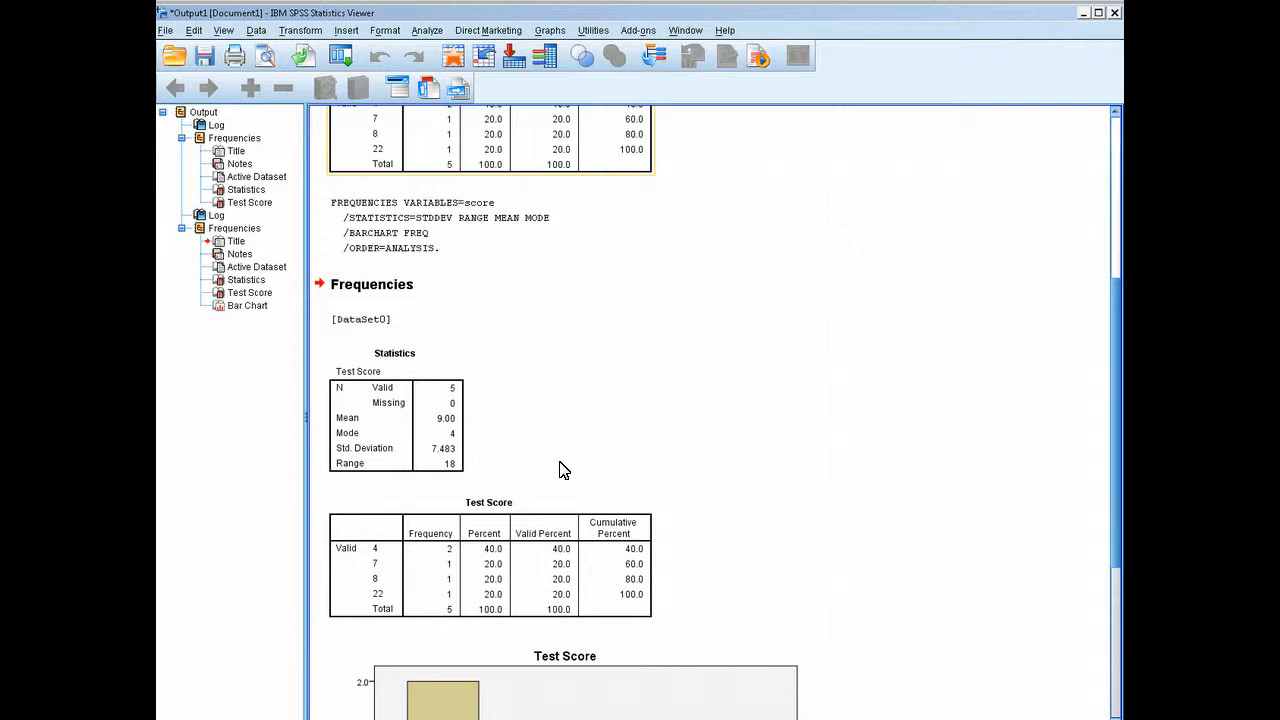
scroll(562, 470, down, 5)
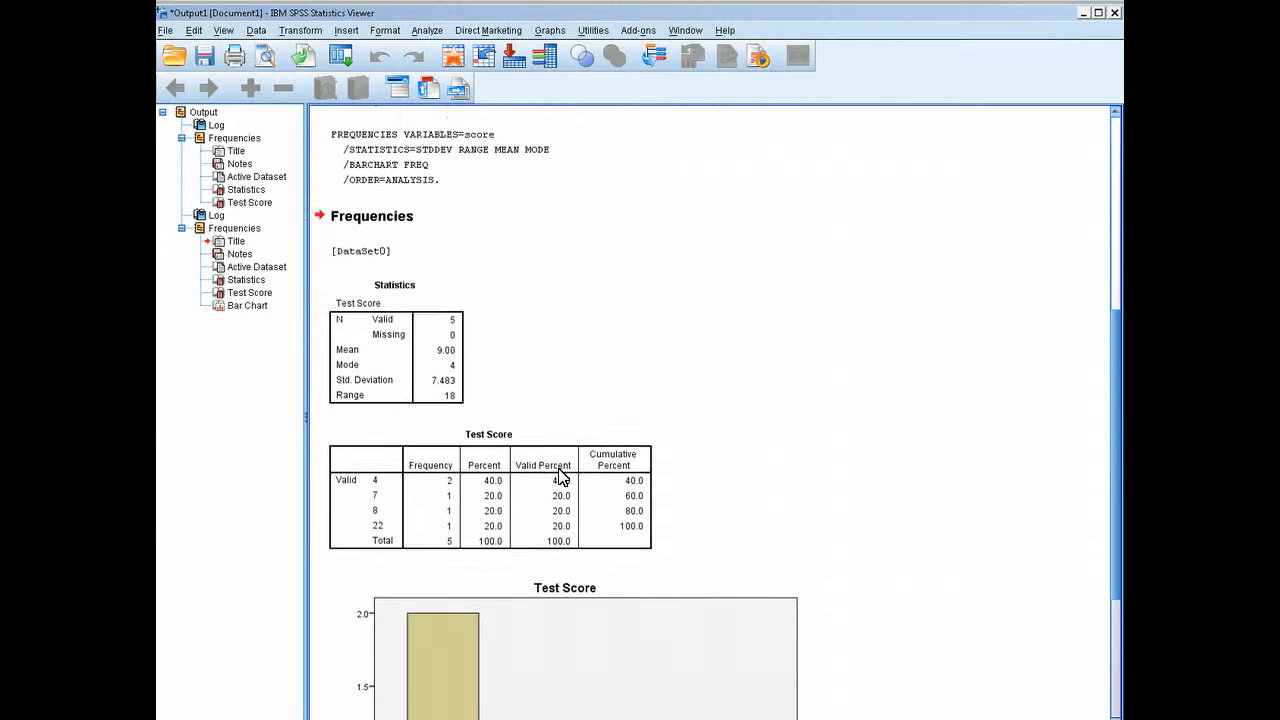
scroll(515, 485, down, 1)
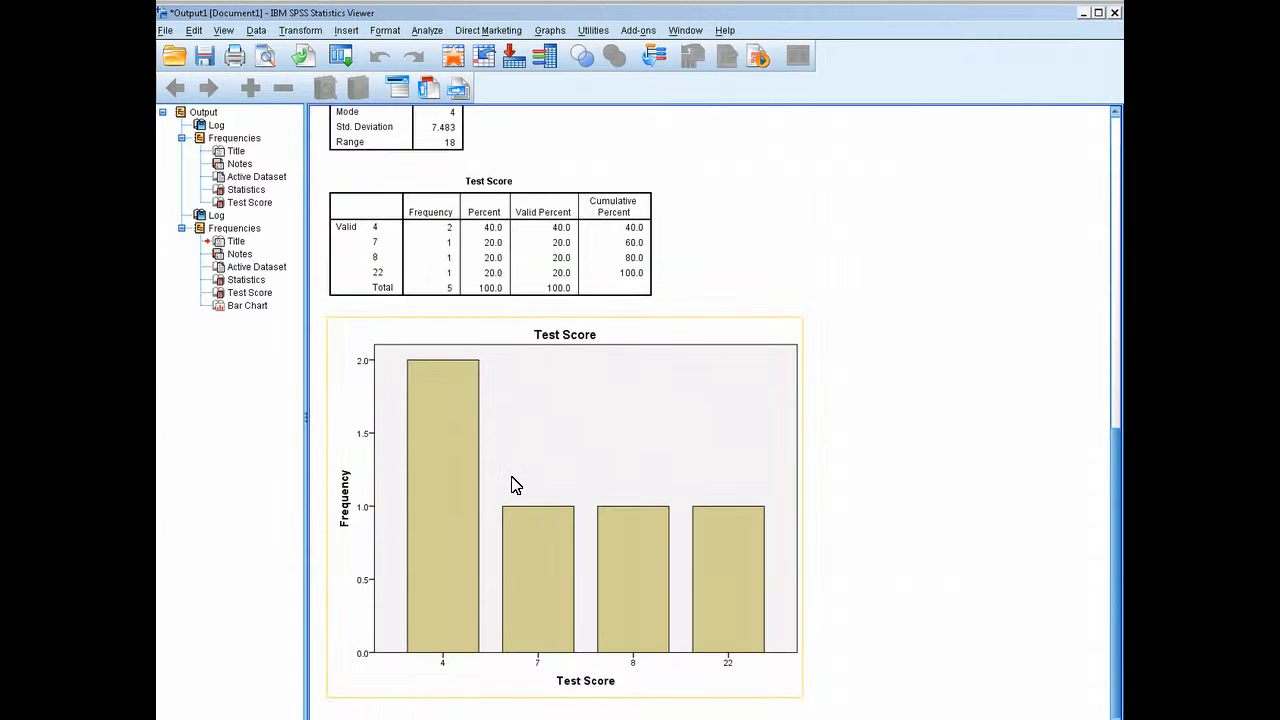
Review both sets of Frequencies output, and examine the Test Score bar chart's bars and axis labels
scroll(515, 485, up, 4)
scroll(515, 485, up, 9)
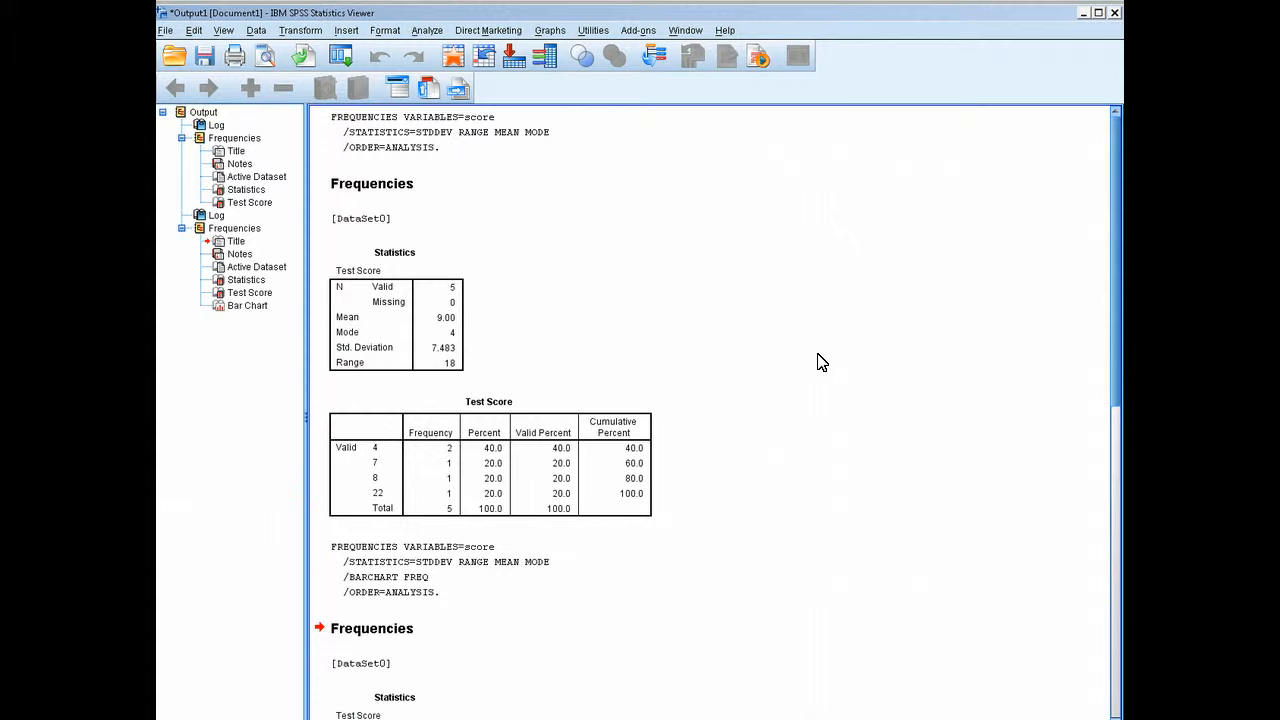
scroll(817, 362, down, 10)
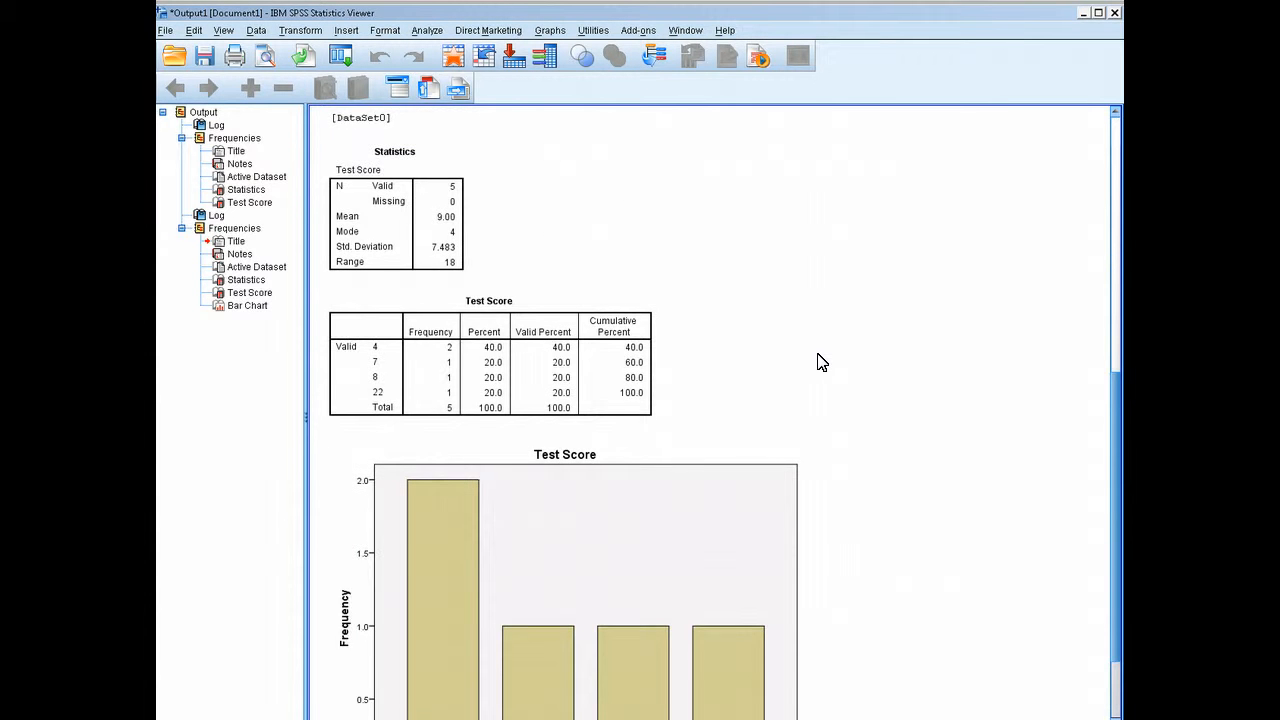
scroll(817, 362, down, 2)
click(742, 403)
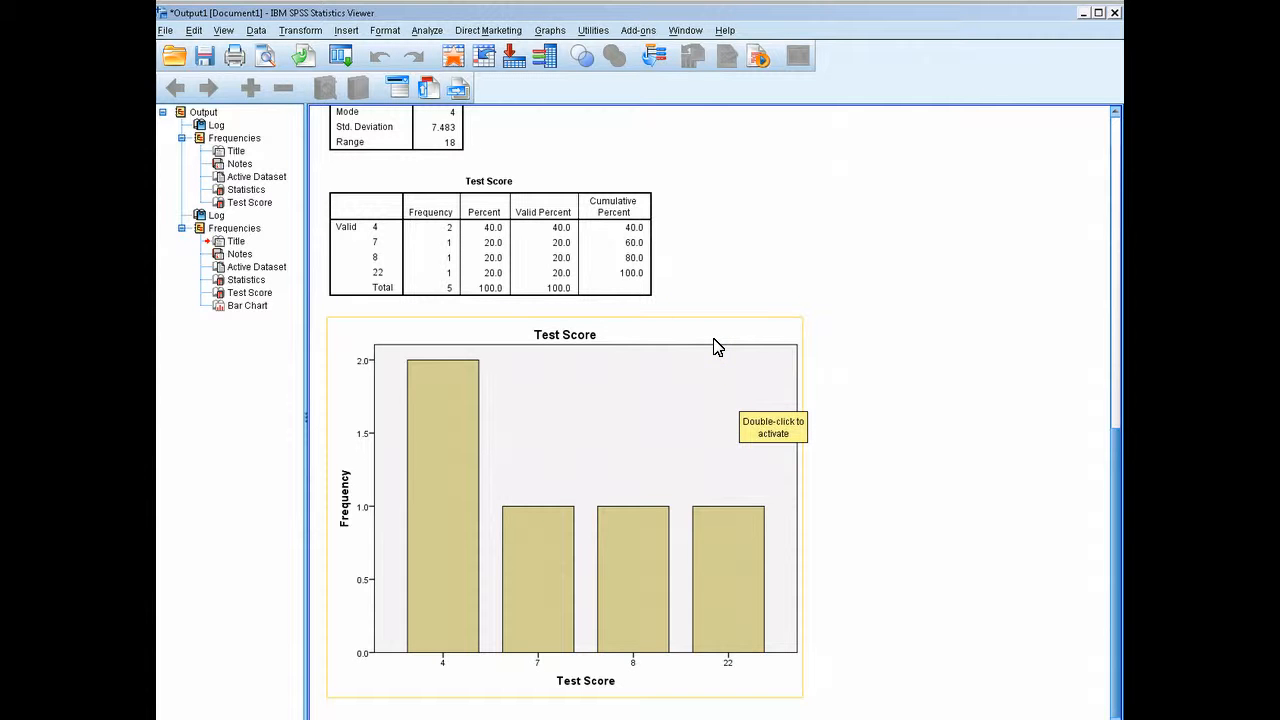
click(555, 350)
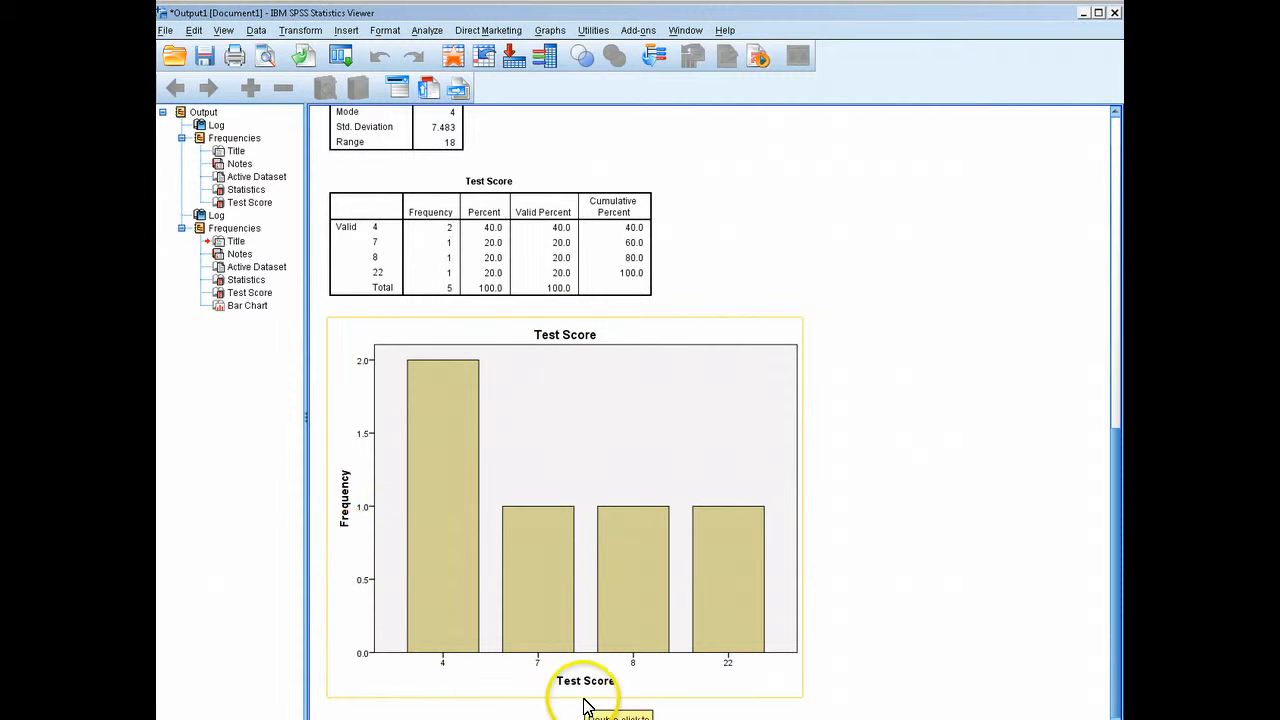
click(1006, 477)
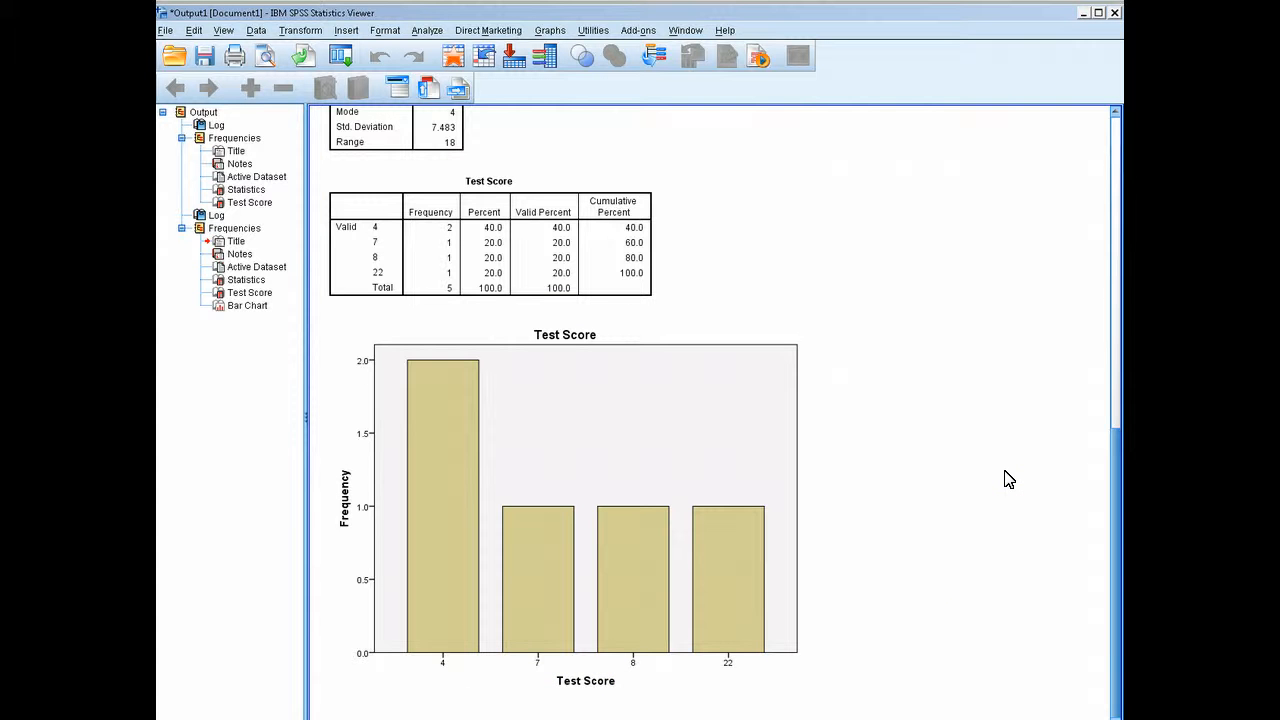